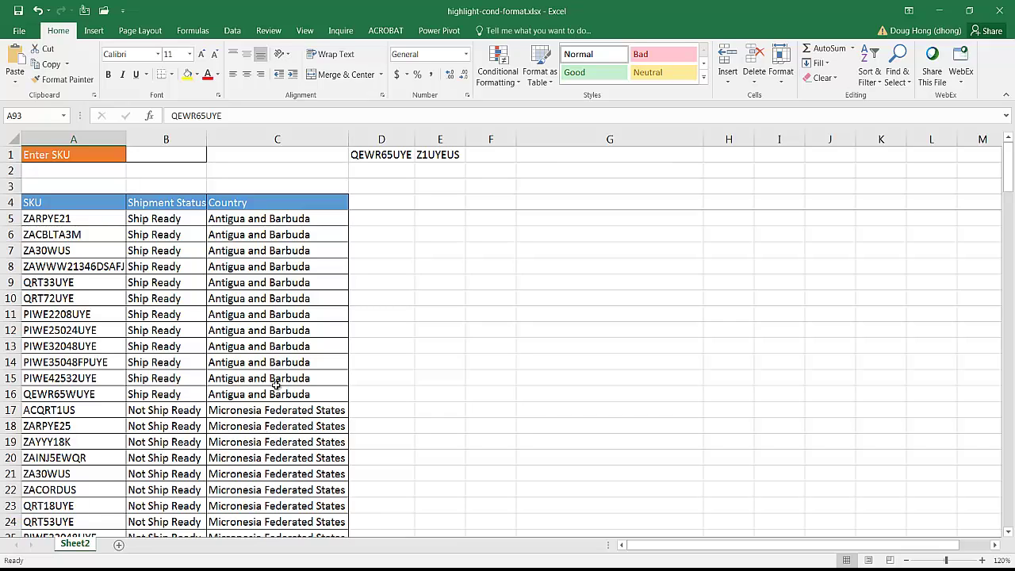
Step: Copy the sample SKU QEWR65UYE from D1 and search the workbook for it
left_click(383, 156)
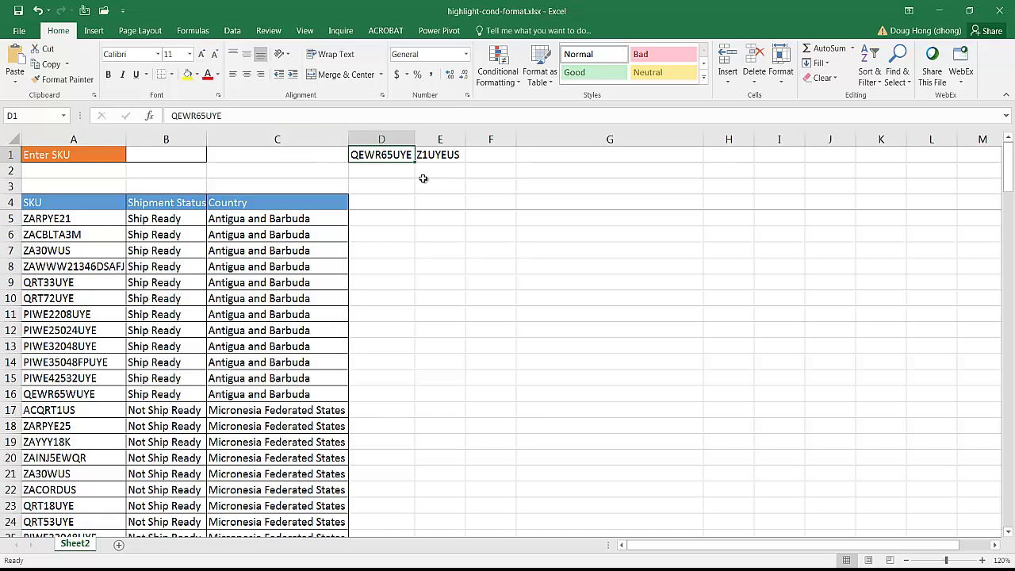
key("ctrl+c")
left_click(480, 292)
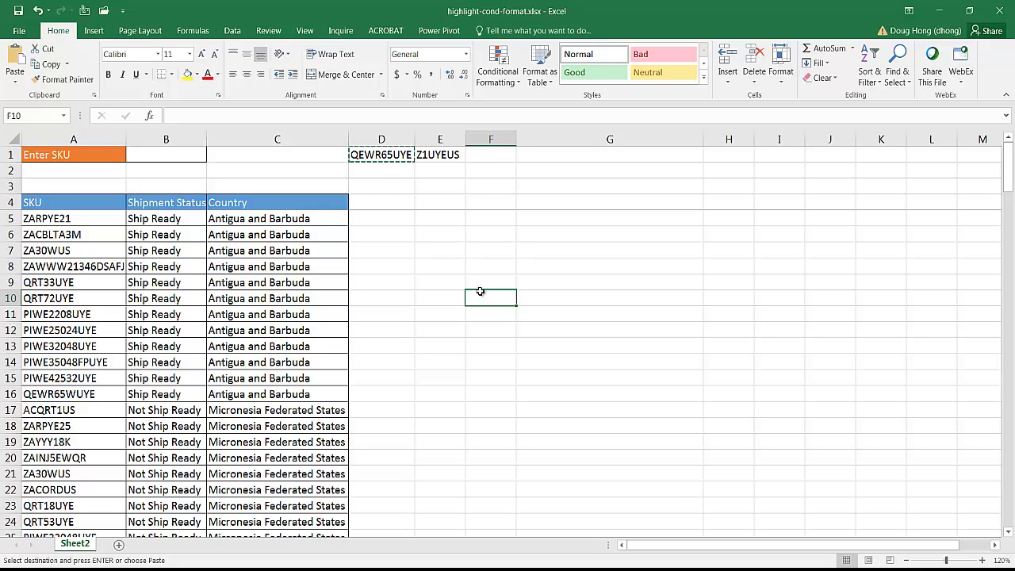
key("ctrl+f")
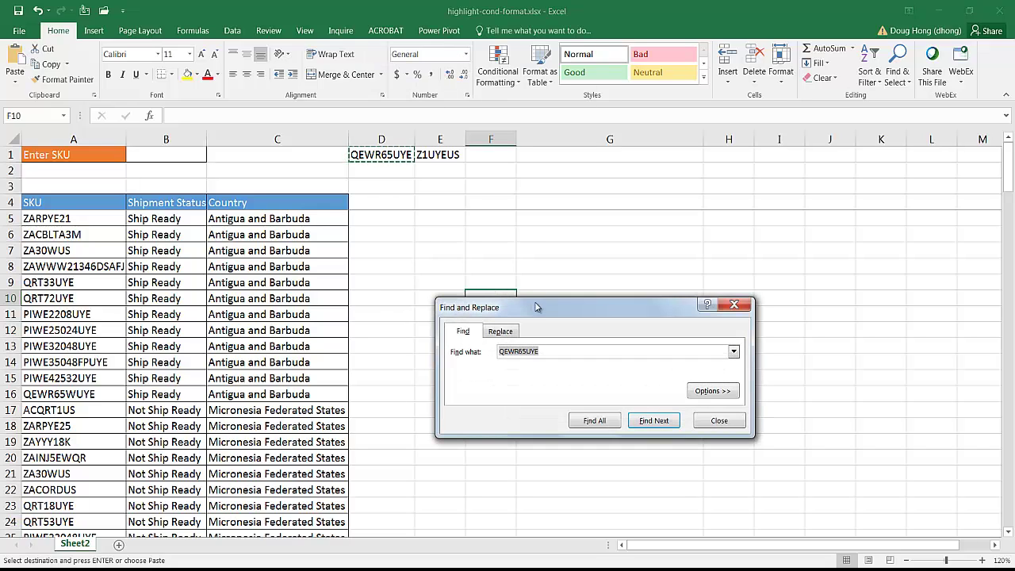
Step: List all 8 QEWR65UYE matches and jump to the results in A63 and A78
left_click(595, 420)
left_click_drag(593, 311, 564, 240)
left_click(572, 354)
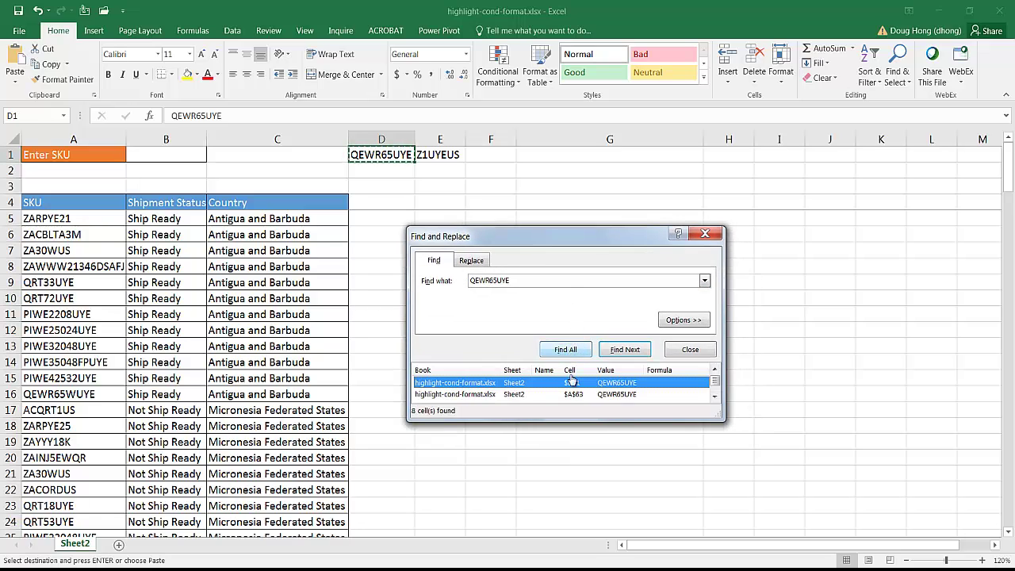
left_click_drag(579, 421, 579, 497)
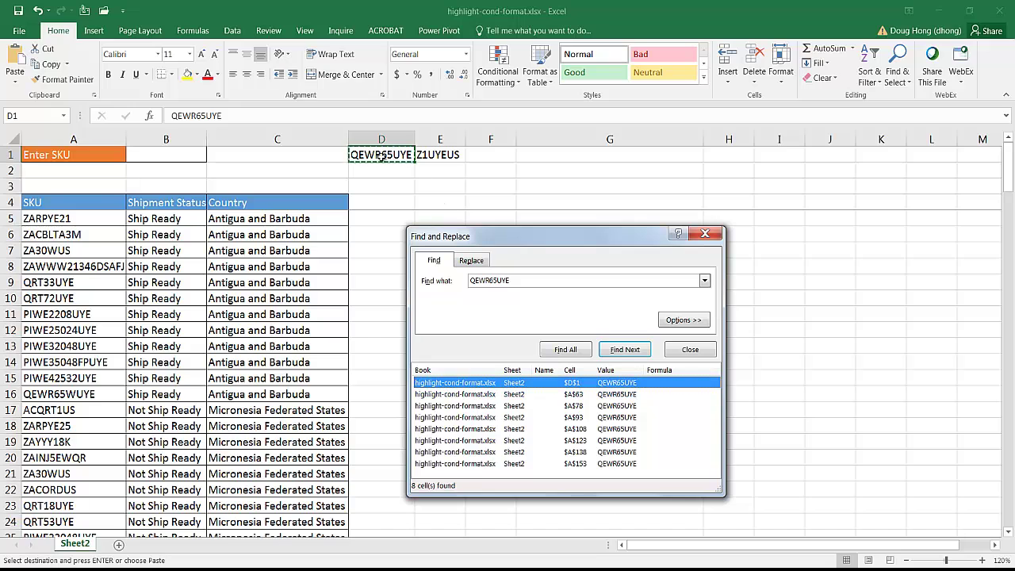
left_click(492, 394)
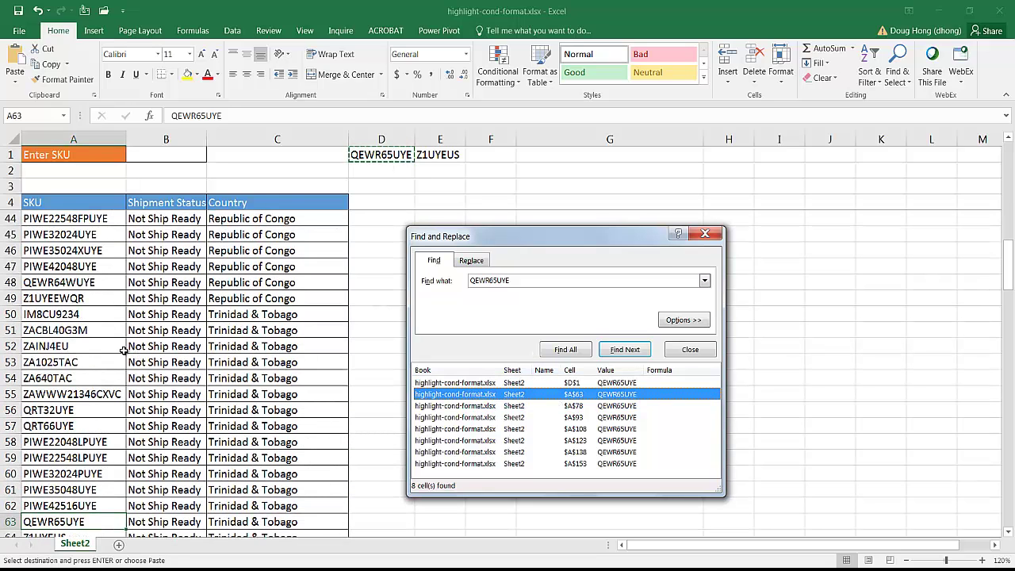
left_click(577, 406)
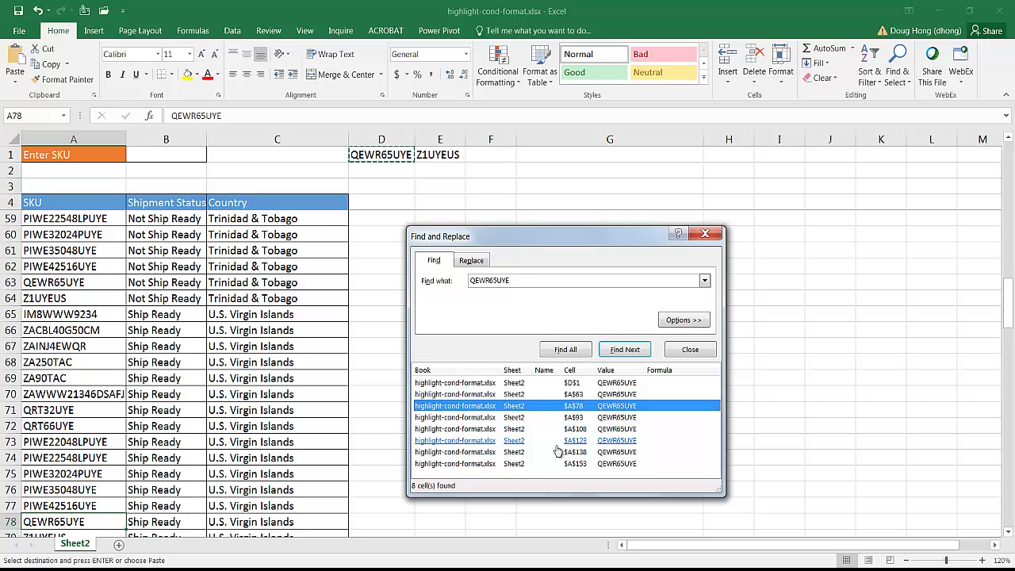
Step: Close the search and select the table body A5:C157
left_click(705, 236)
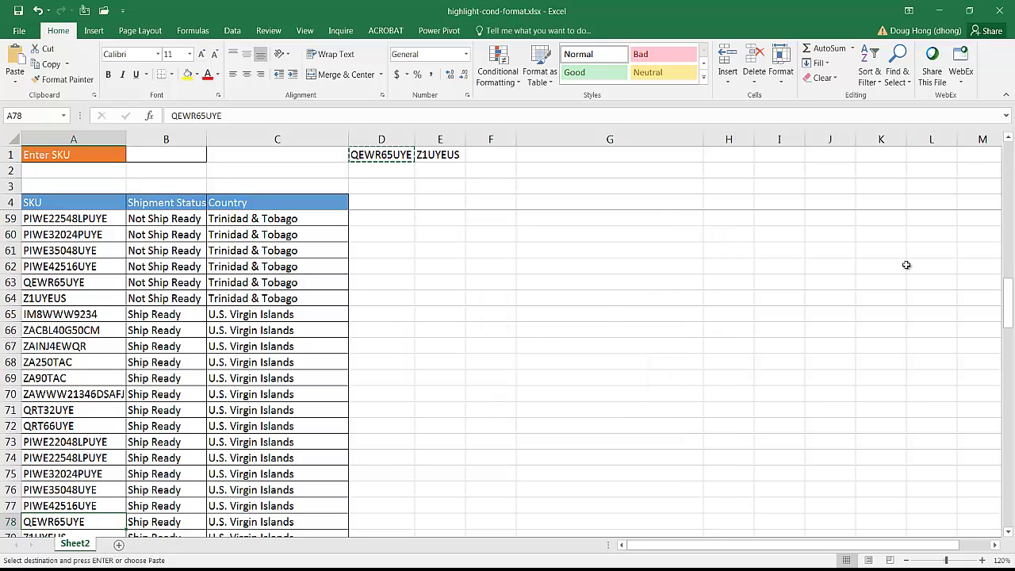
left_click_drag(1009, 302, 1009, 183)
left_click(79, 224)
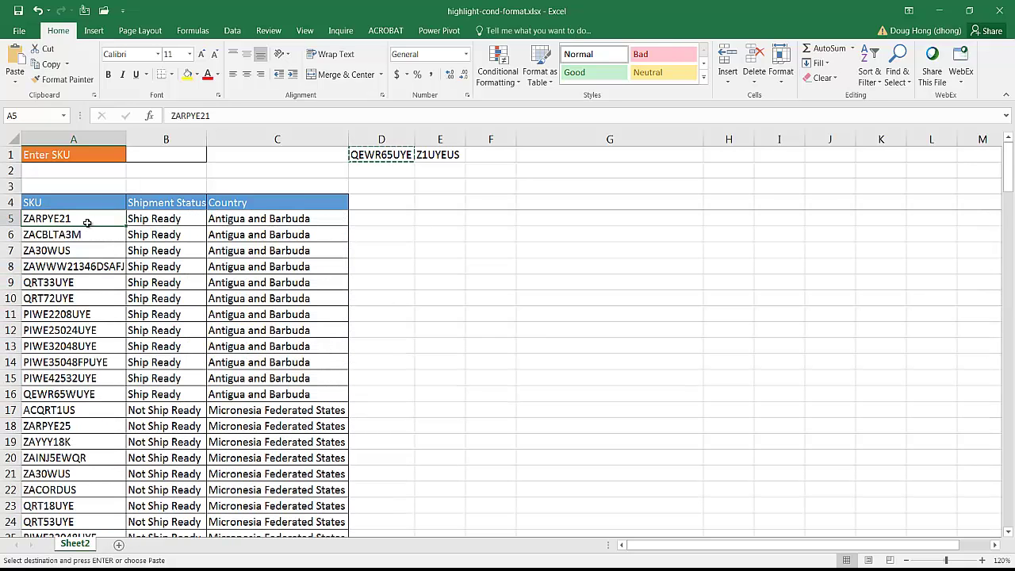
left_click_drag(63, 200, 230, 206)
left_click_drag(58, 221, 230, 221)
key("ctrl+shift+Down")
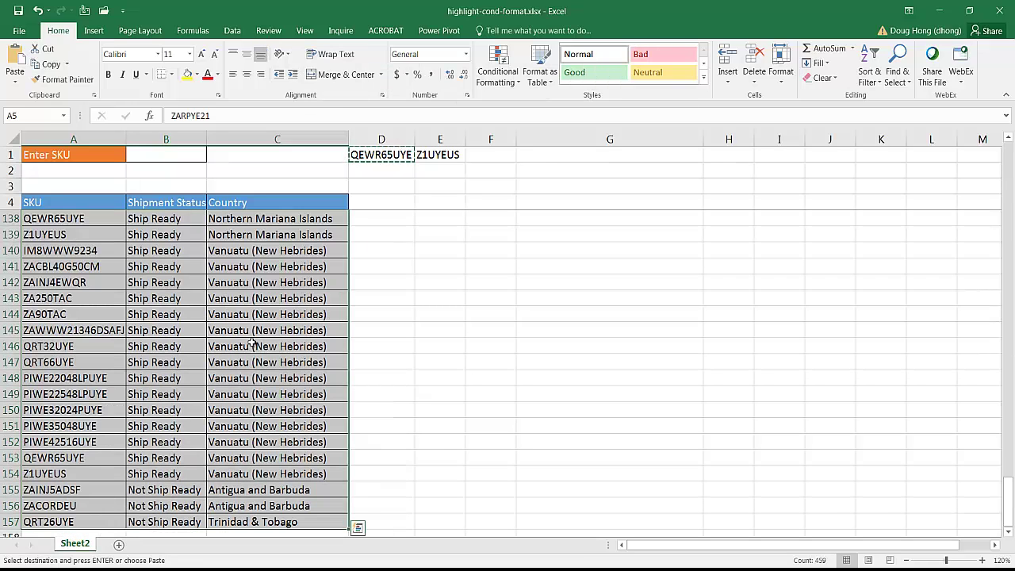
Step: Start a new conditional formatting rule that uses a formula to decide formatting
left_click(497, 76)
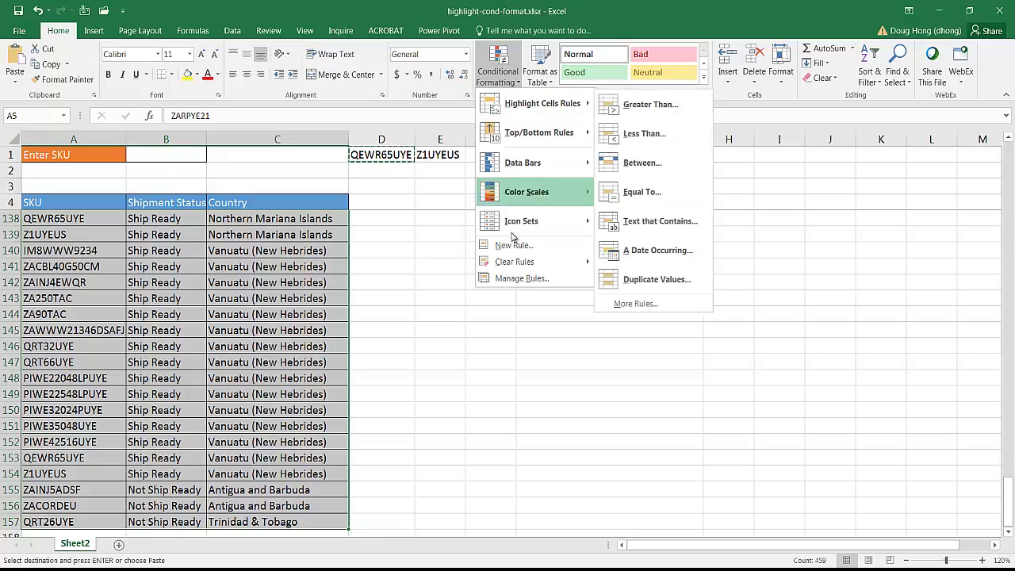
left_click(514, 246)
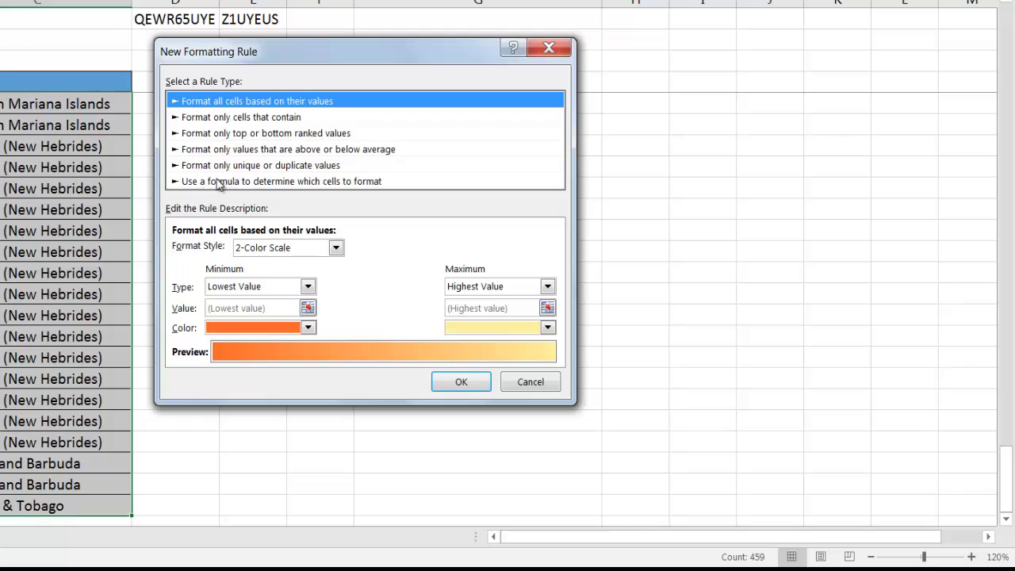
left_click(252, 182)
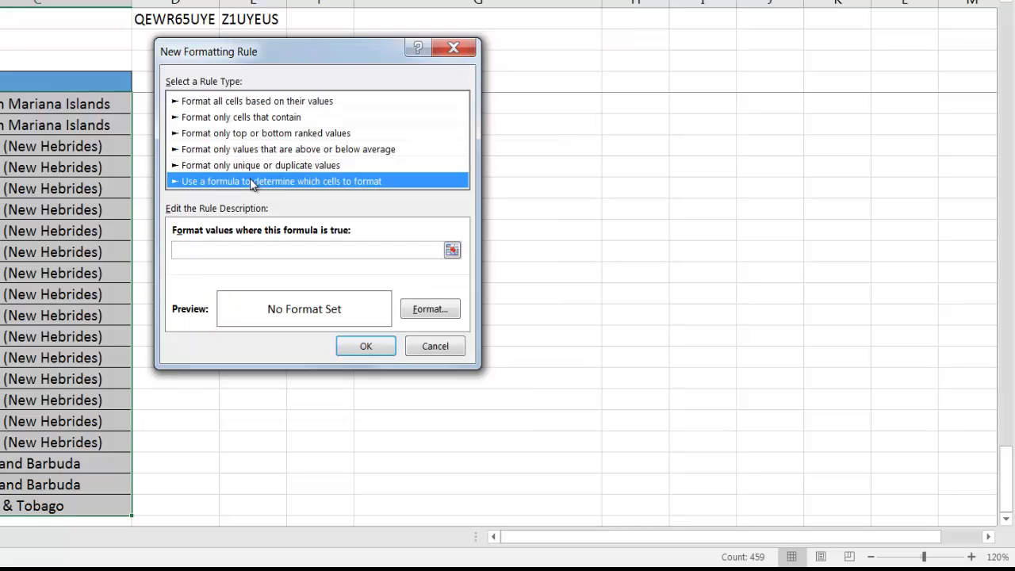
left_click_drag(329, 51, 362, 53)
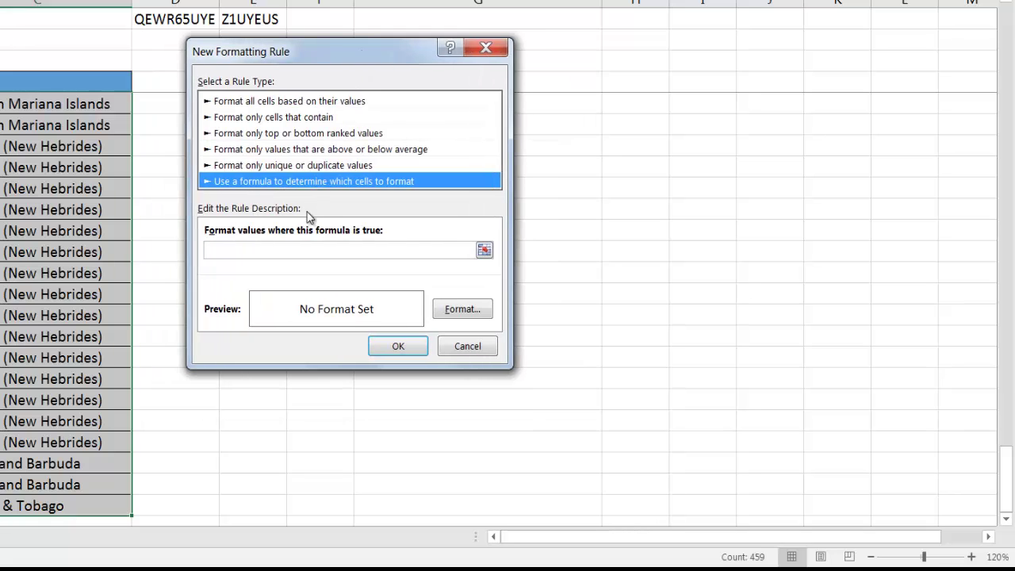
Step: Enter the rule formula =$B$1=$A5
left_click(243, 253)
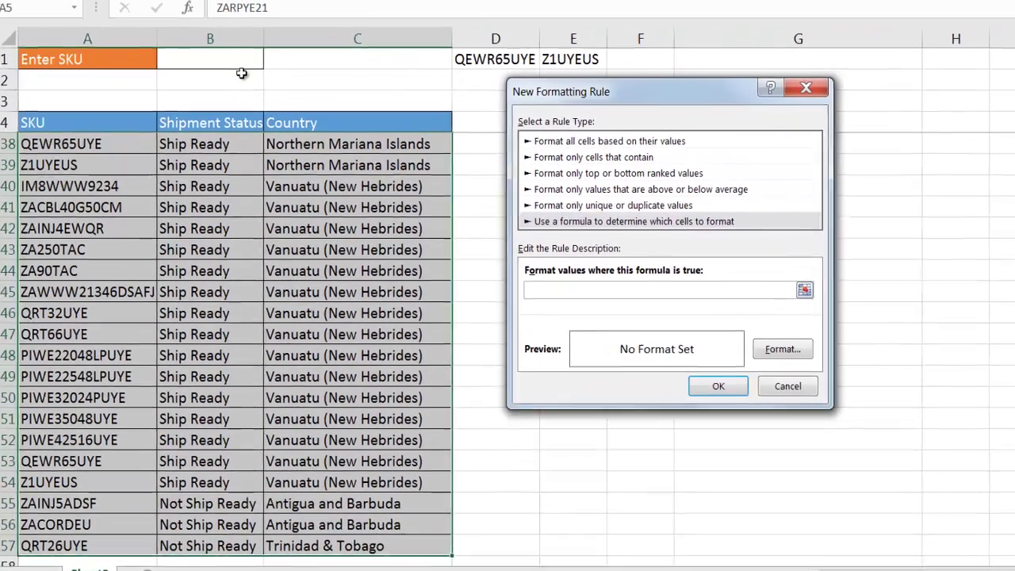
left_click(0, 19)
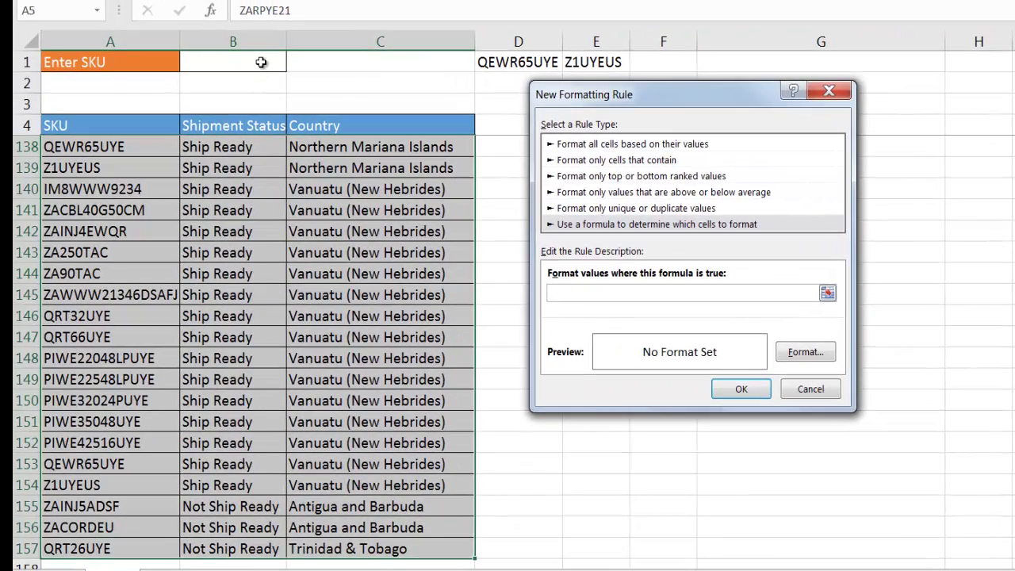
type("=")
scroll(238, 349, "up", 20)
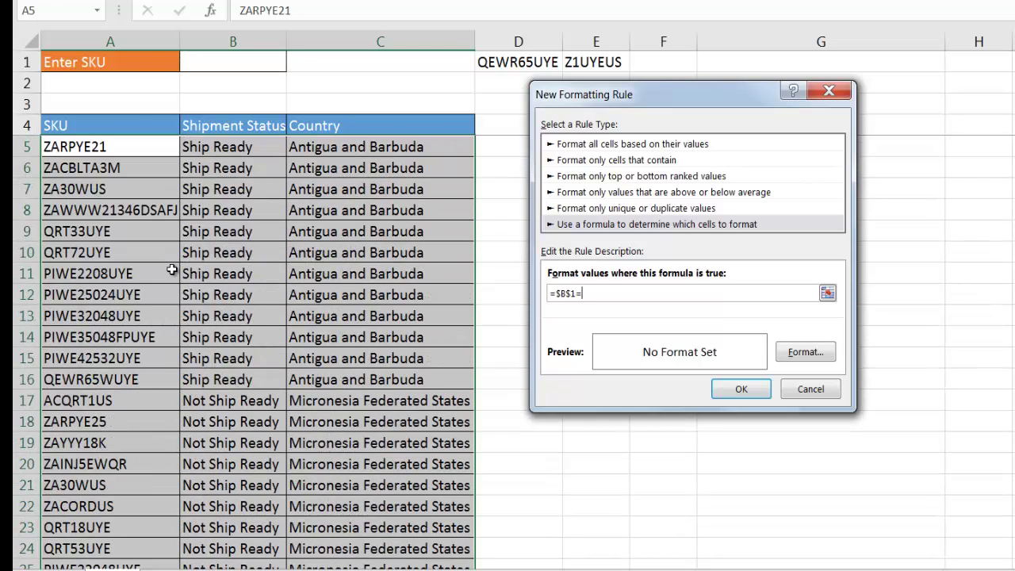
left_click(73, 148)
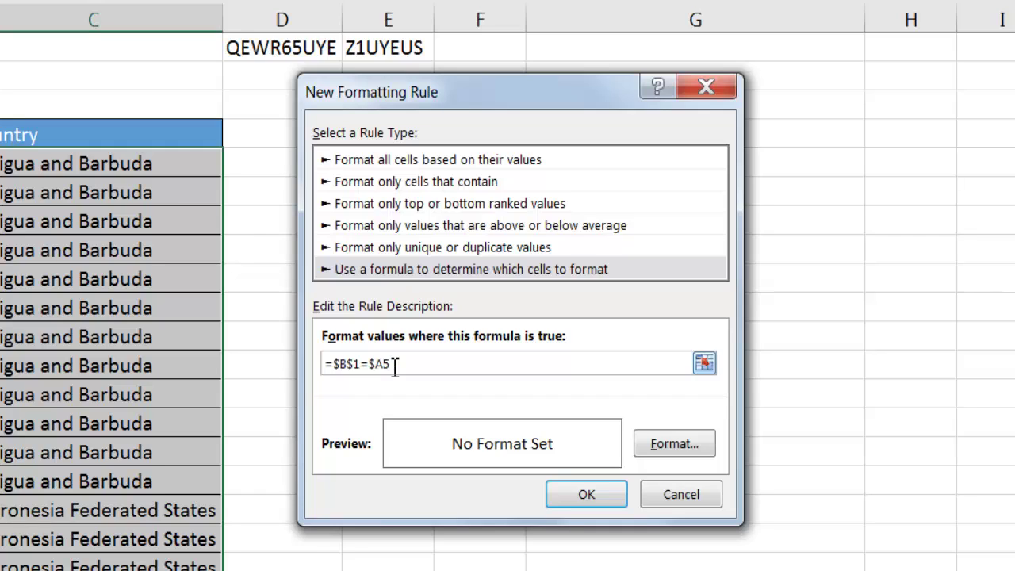
key("Left")
type("$")
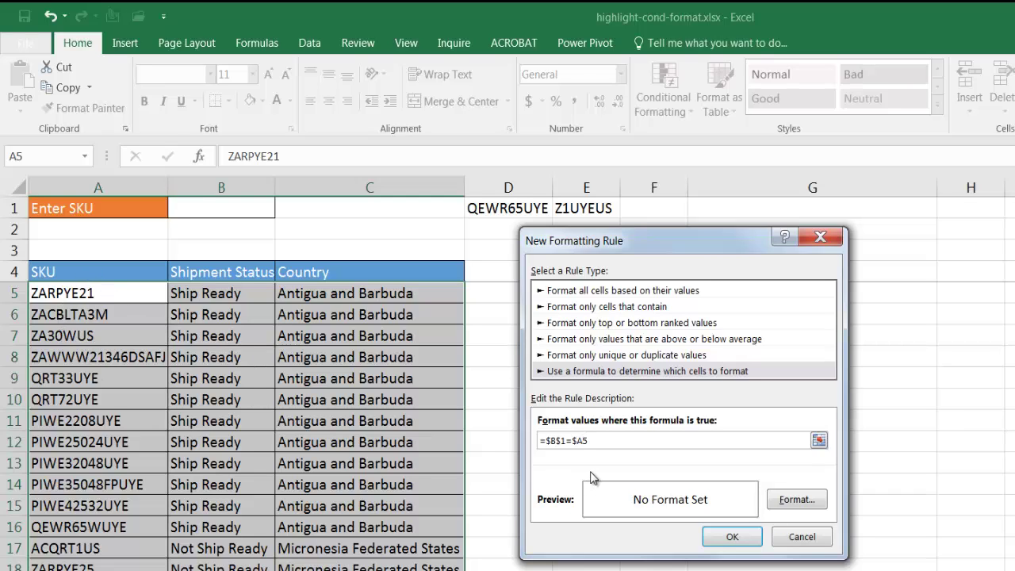
Step: Give the =$B$1=$A5 rule a yellow fill and apply it to the table
left_click(798, 503)
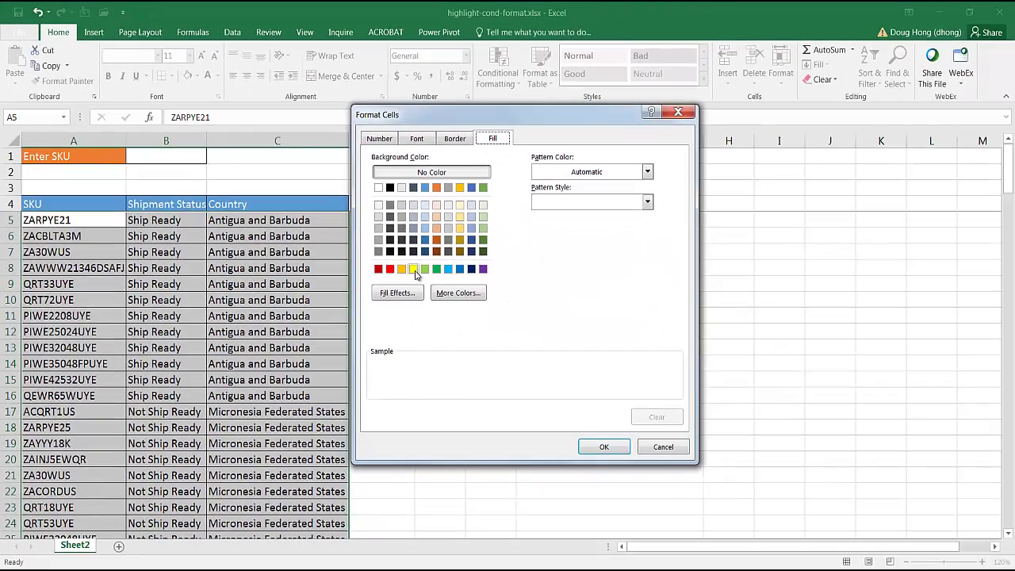
left_click(413, 269)
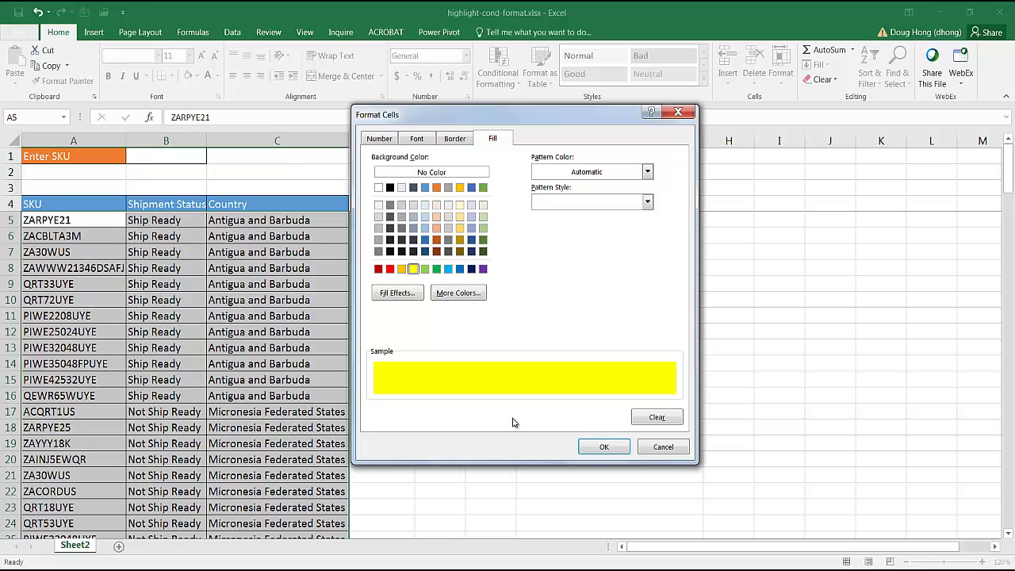
left_click(601, 450)
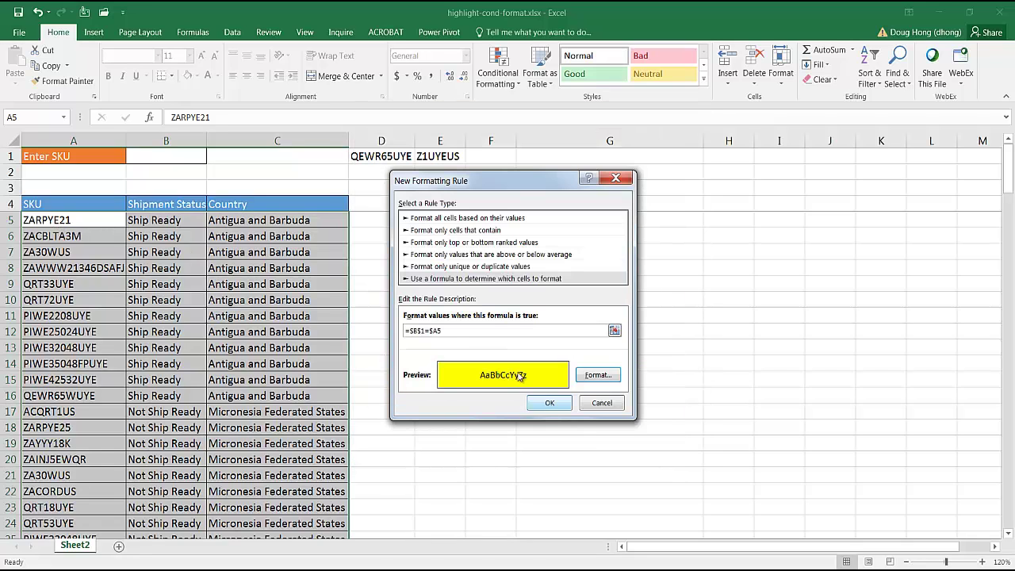
left_click(550, 403)
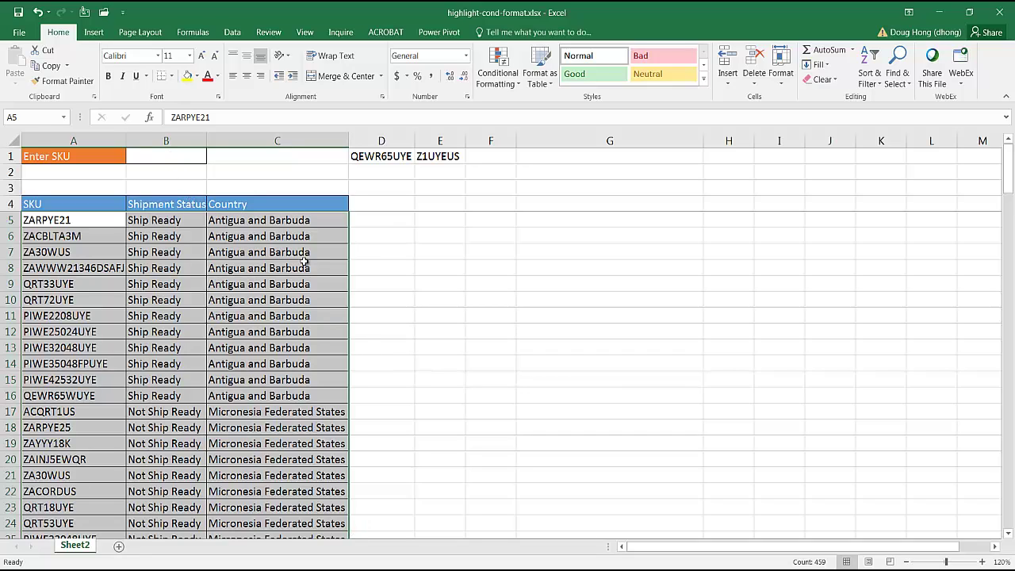
Step: Paste the sample SKU QEWR65UYE from D1 into B1 and scroll through the highlighted rows
left_click(376, 156)
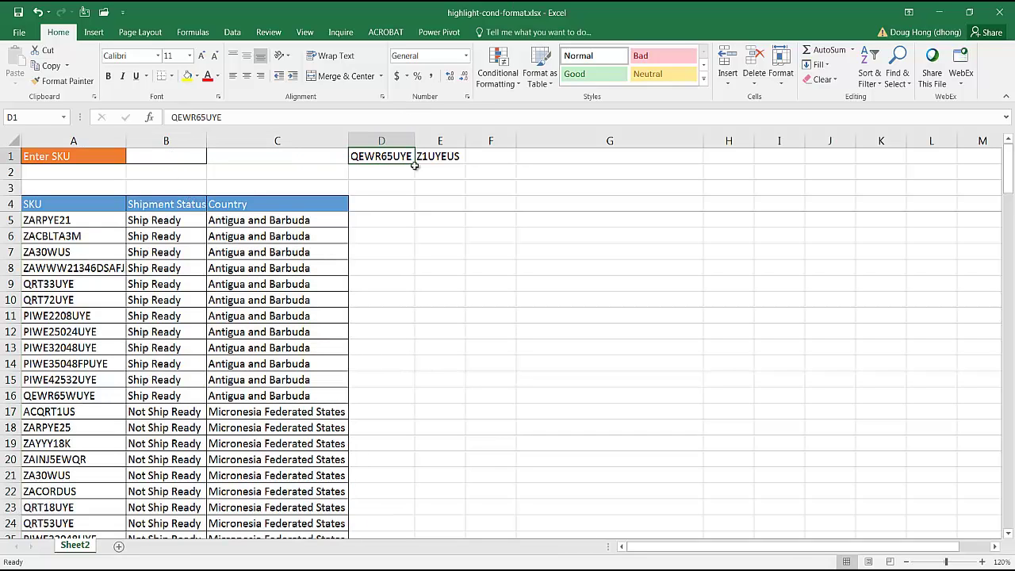
key("ctrl+c")
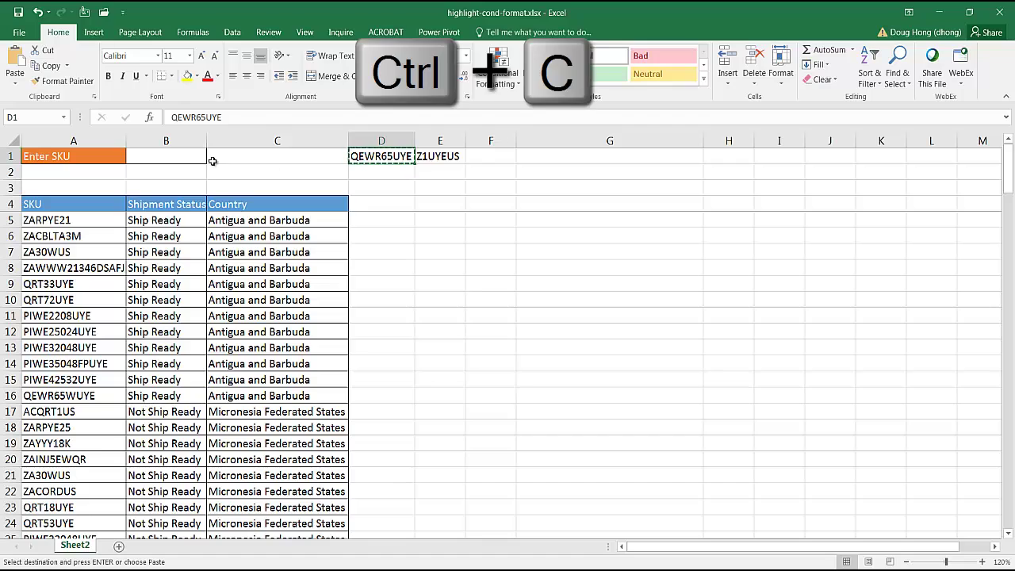
left_click(167, 157)
key("ctrl+v")
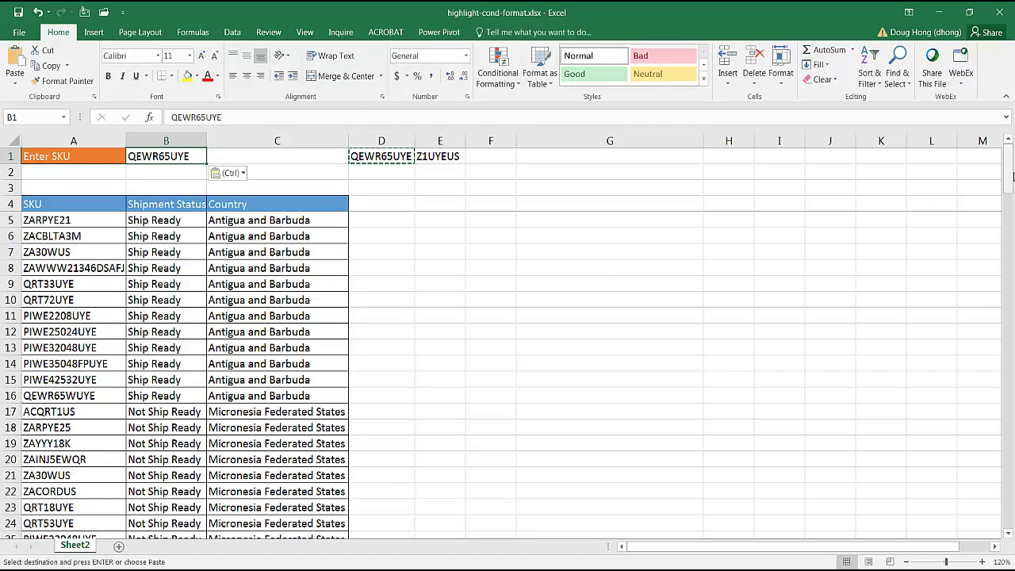
left_click_drag(1009, 191, 1011, 292)
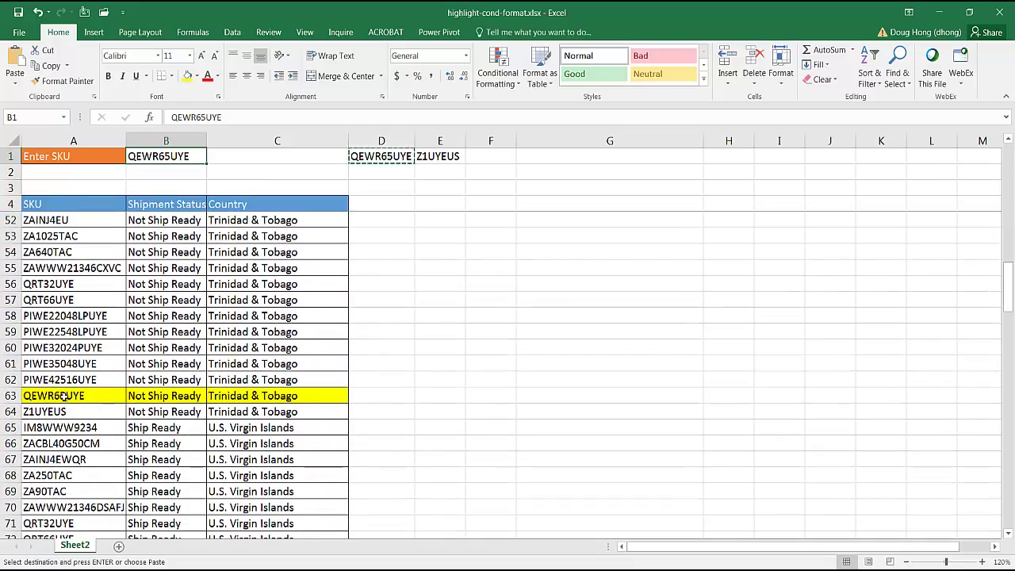
left_click_drag(1011, 292, 1011, 334)
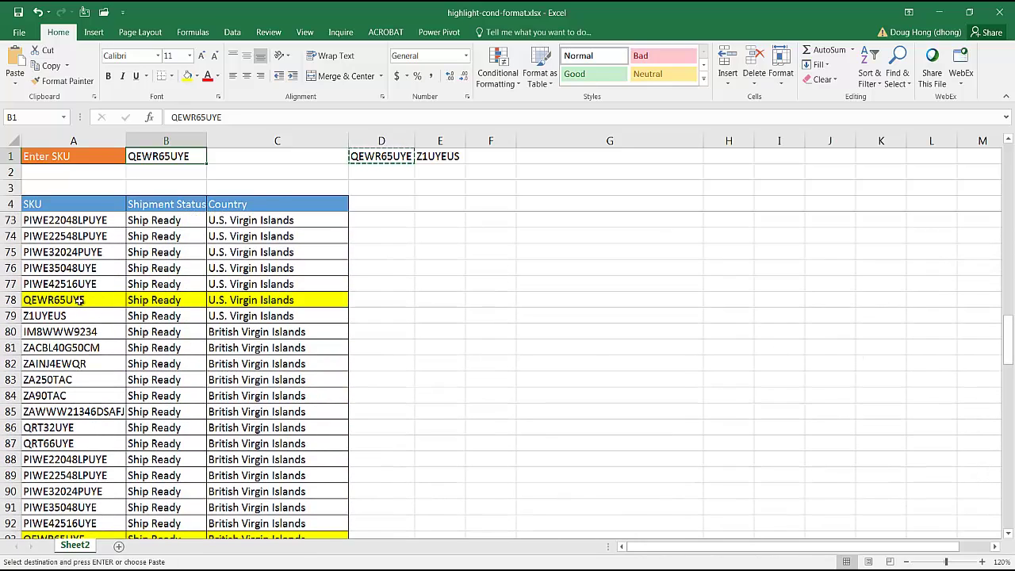
Step: Paste Z1UYEUS from E1 into B1 and scroll to its highlighted row 64
left_click(442, 156)
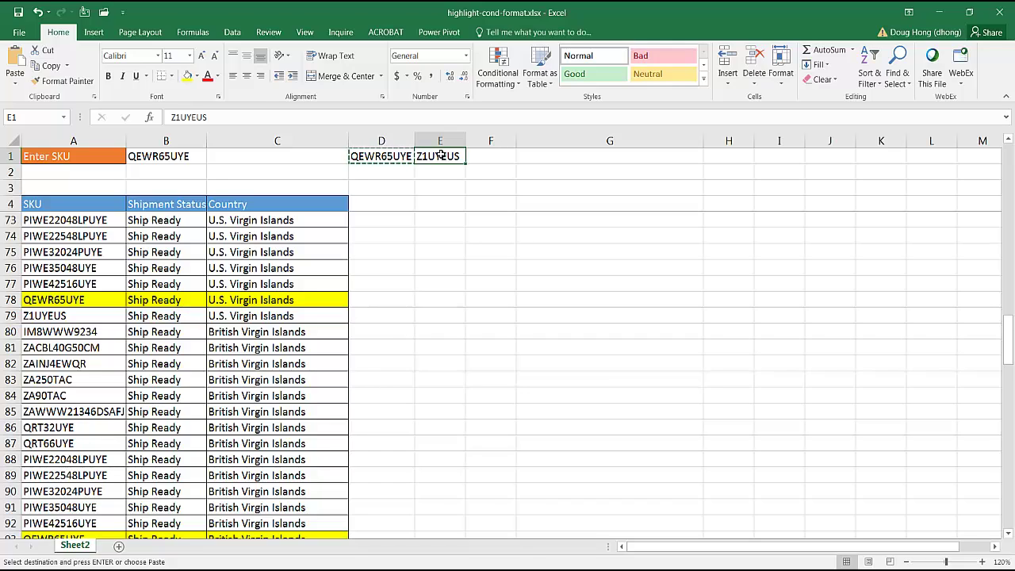
key("ctrl+c")
left_click(189, 161)
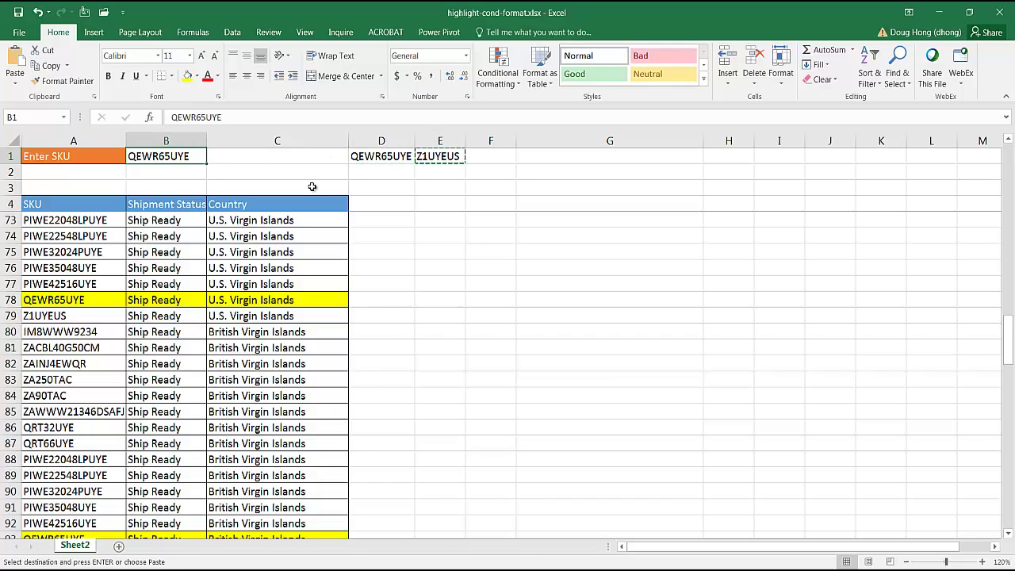
key("ctrl+v")
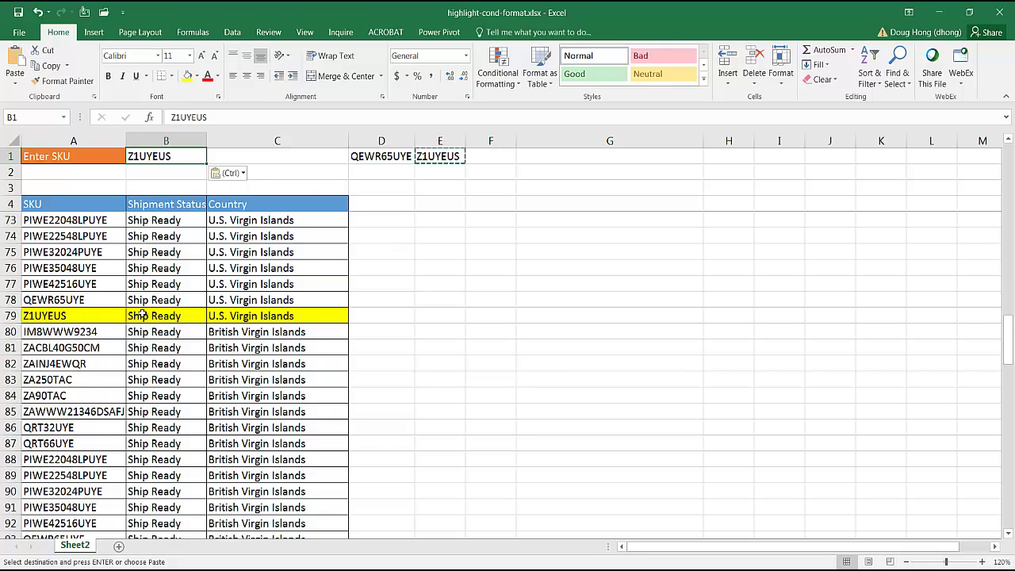
left_click_drag(1009, 341, 1006, 292)
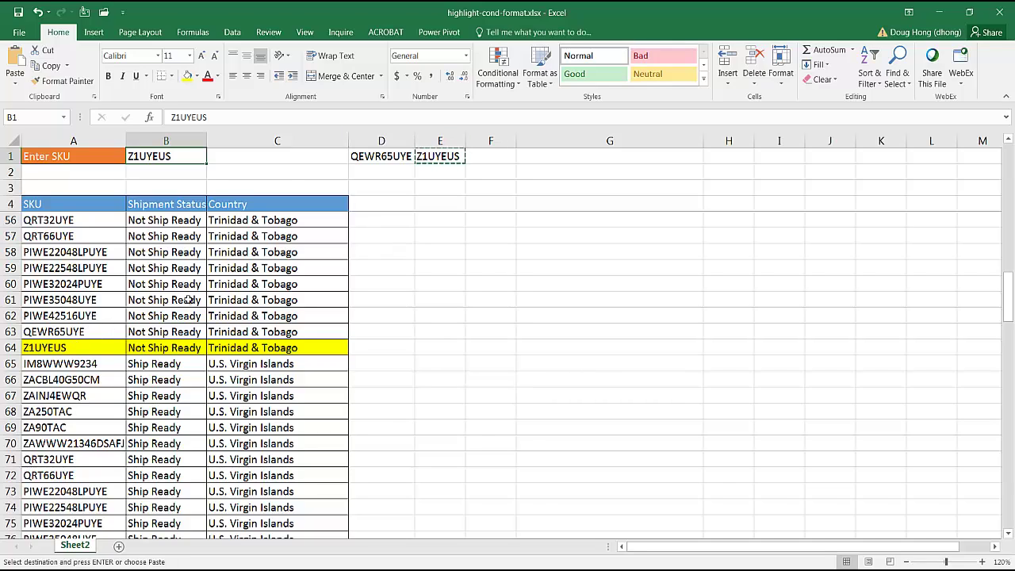
Step: Enter =LOWER(E1) in F1 to produce the lowercase SKU z1uyeus
left_click(482, 158)
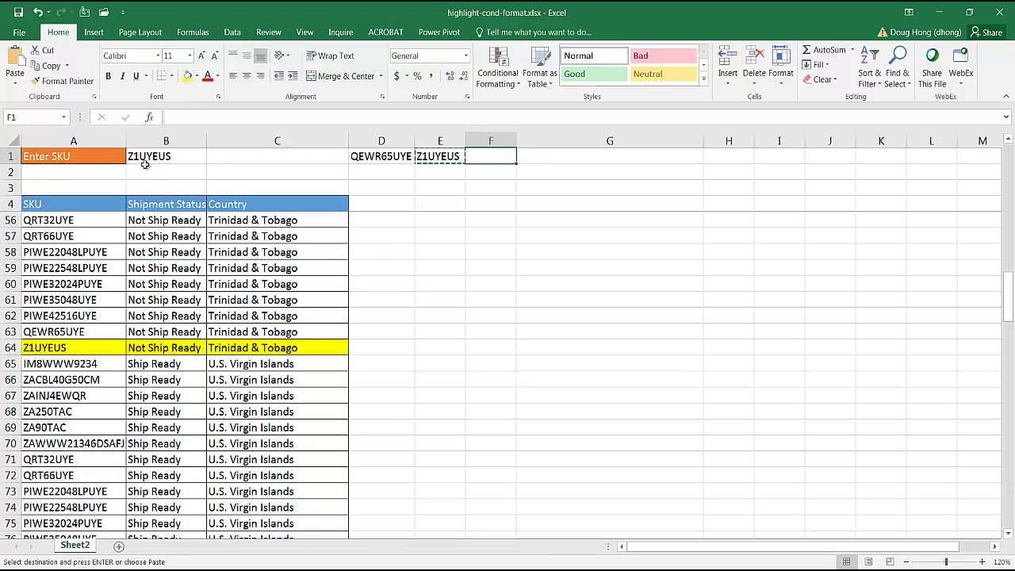
key("Escape")
key("Left")
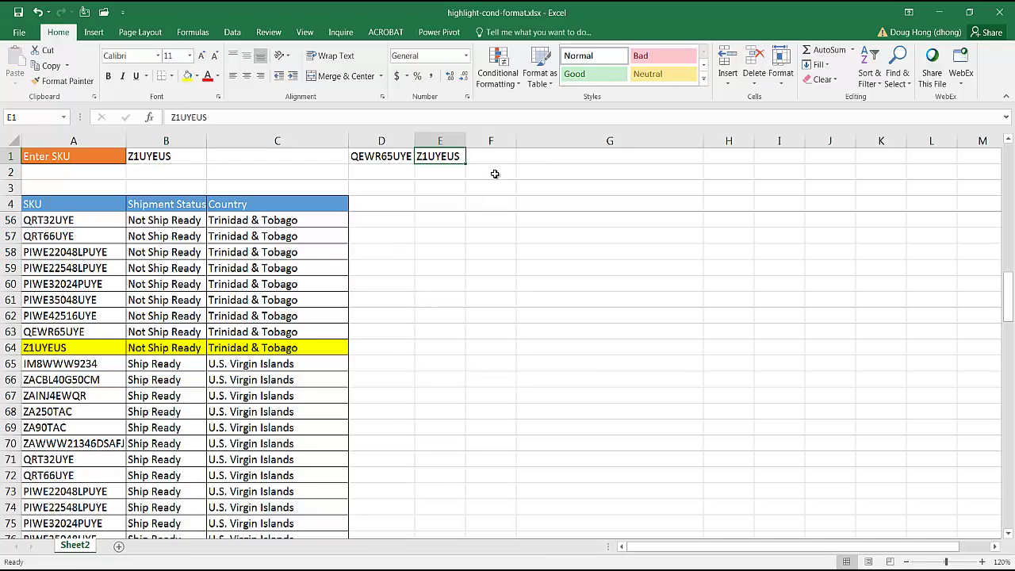
left_click(495, 156)
type("=")
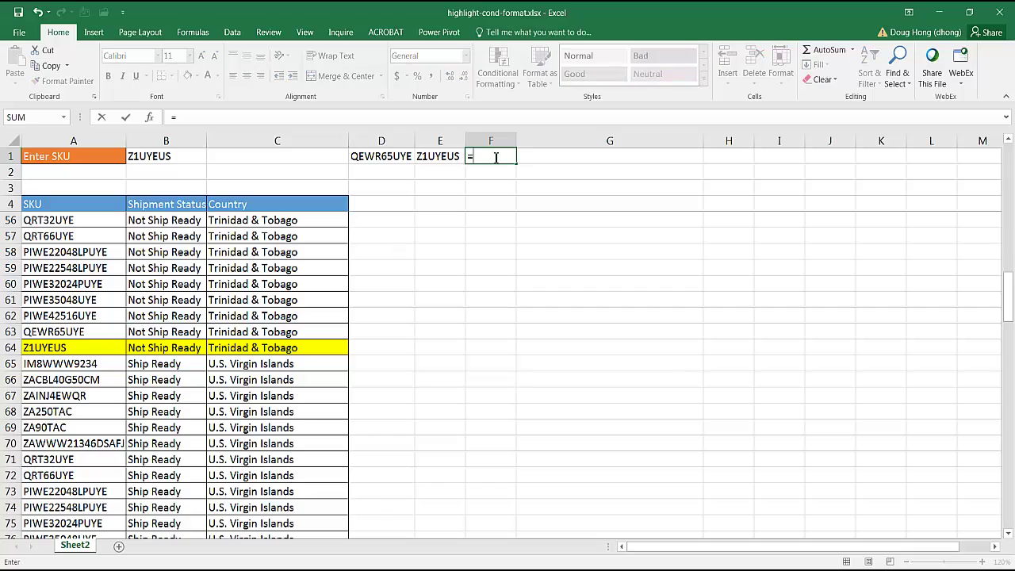
type("lo")
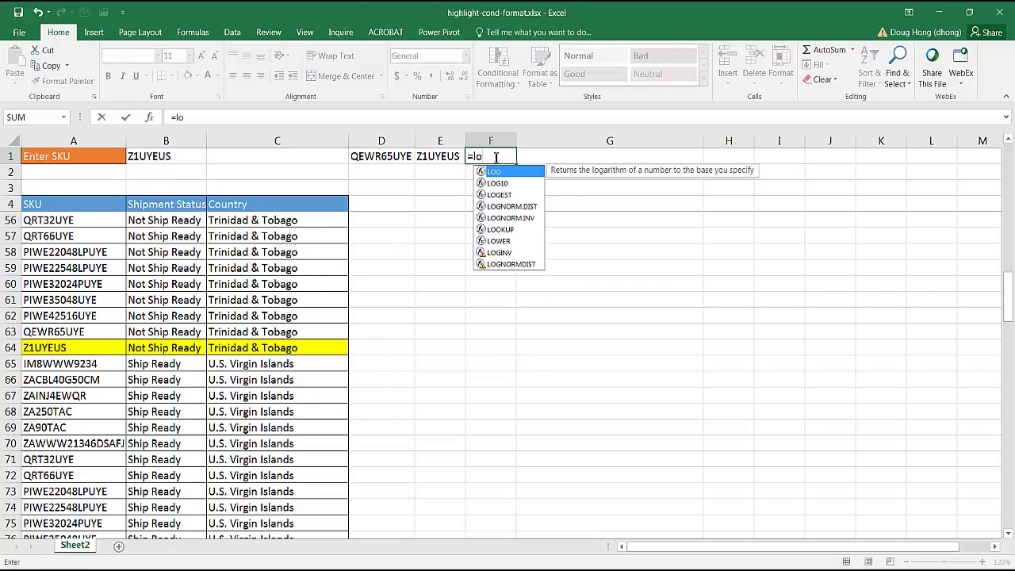
type("we")
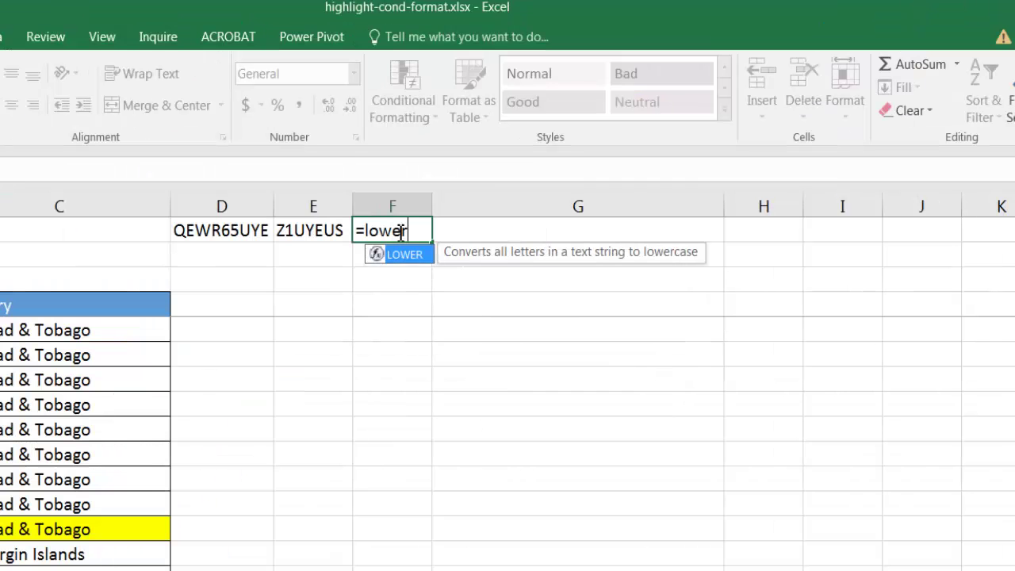
type("r")
key("Tab")
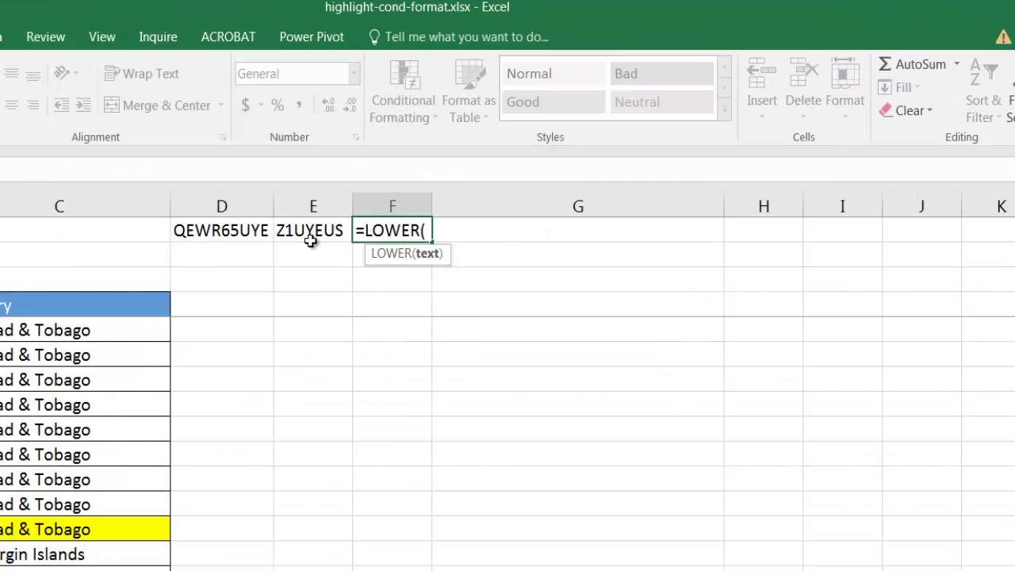
left_click(301, 231)
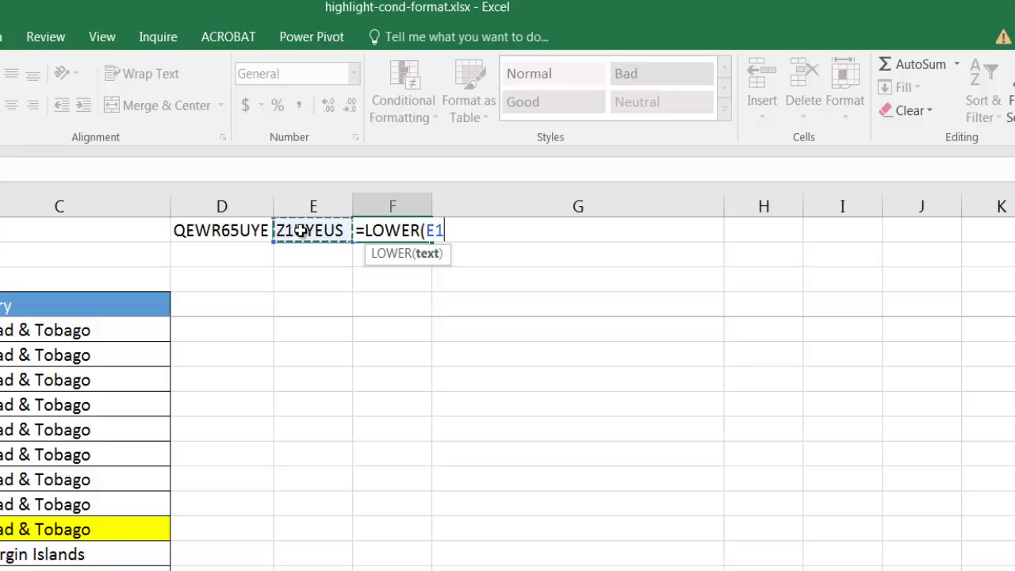
key("Return")
Step: Paste only the value z1uyeus from F1 into B1
left_click(393, 231)
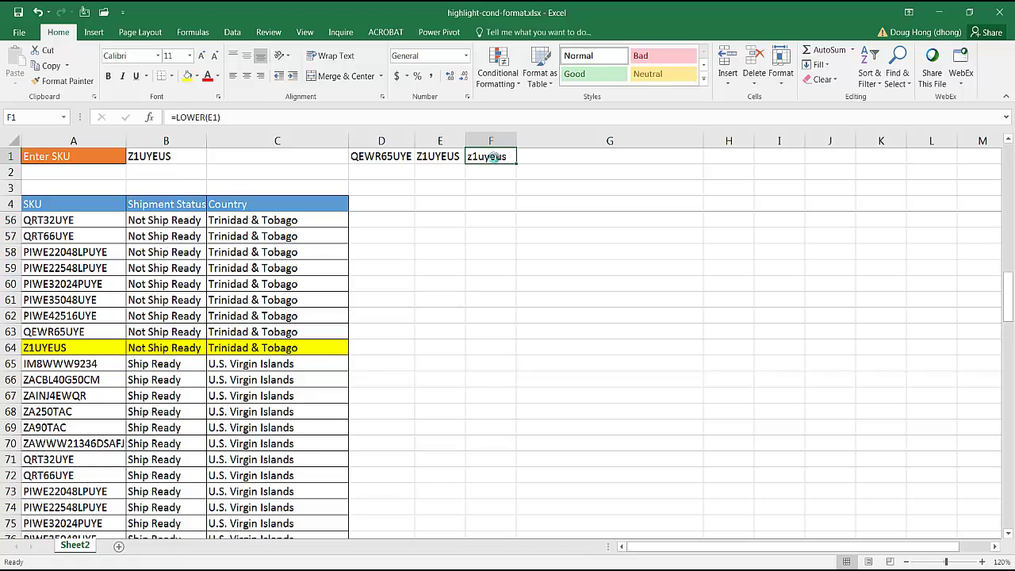
key("ctrl+c")
left_click(165, 156)
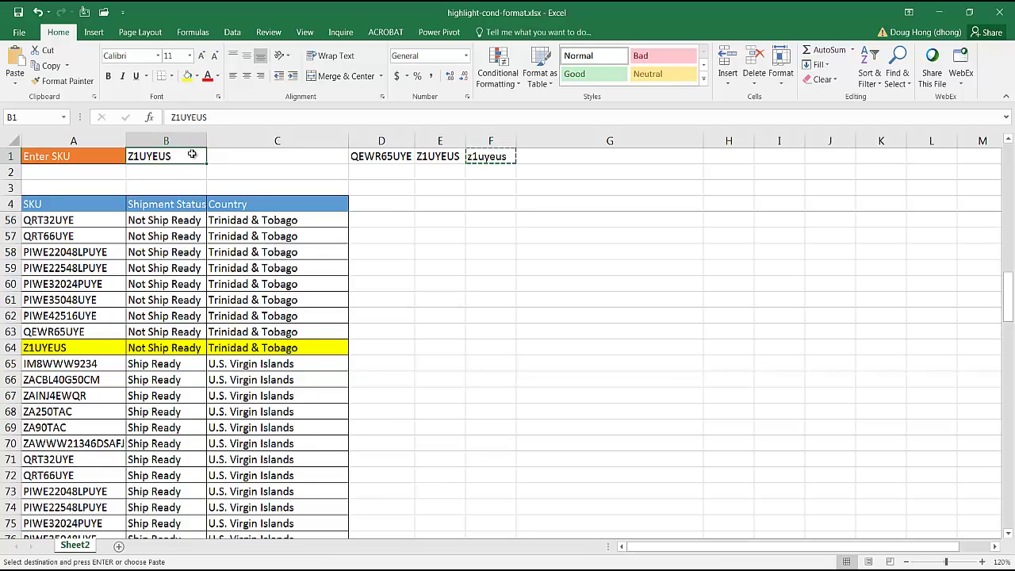
left_click(15, 82)
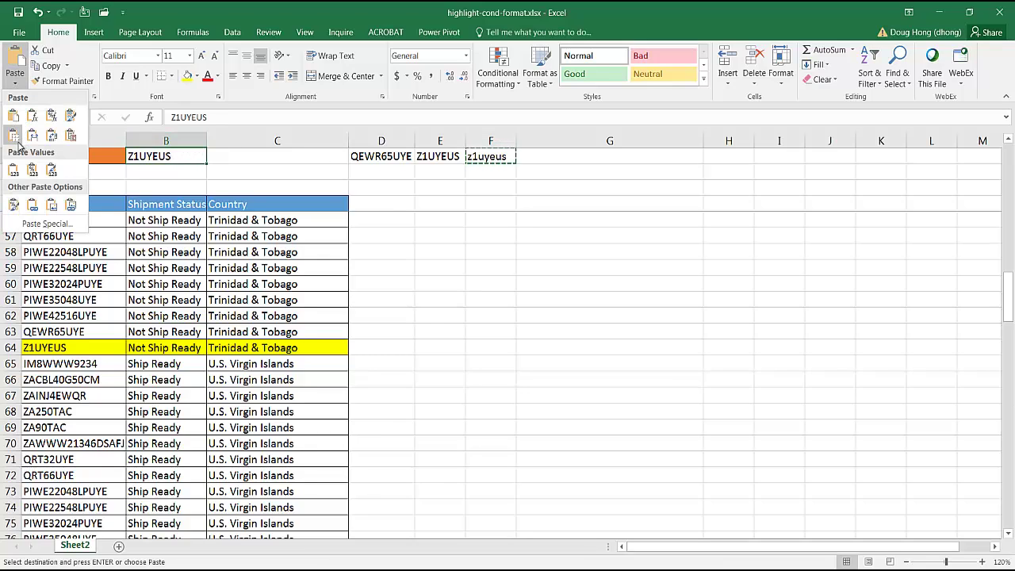
left_click(13, 170)
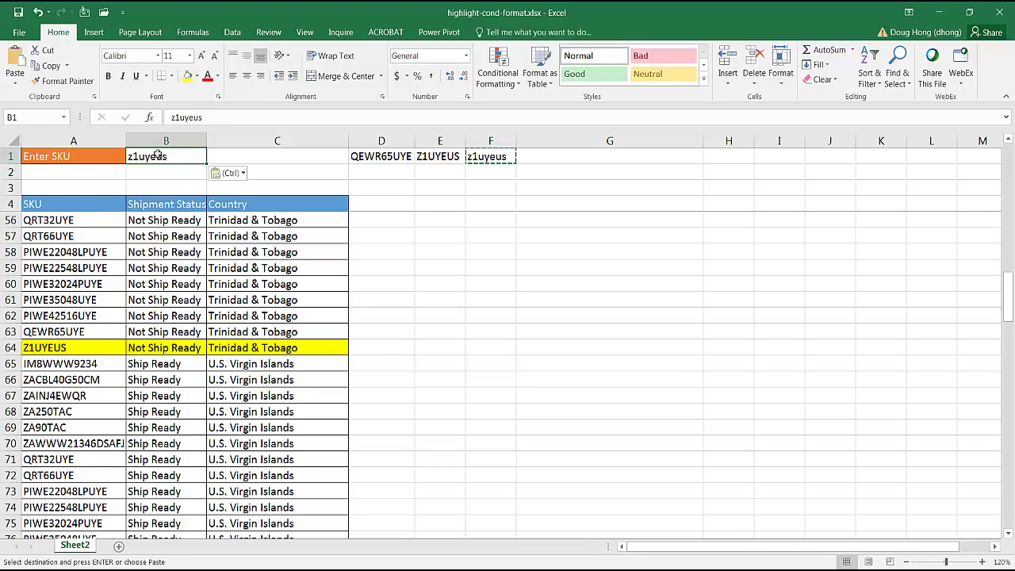
key("ctrl+z")
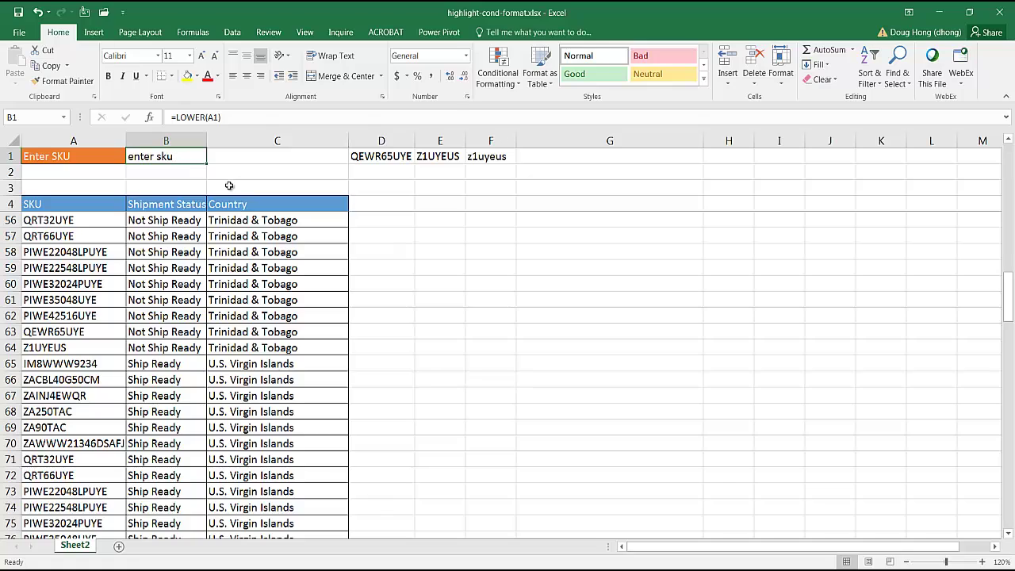
key("ctrl+z")
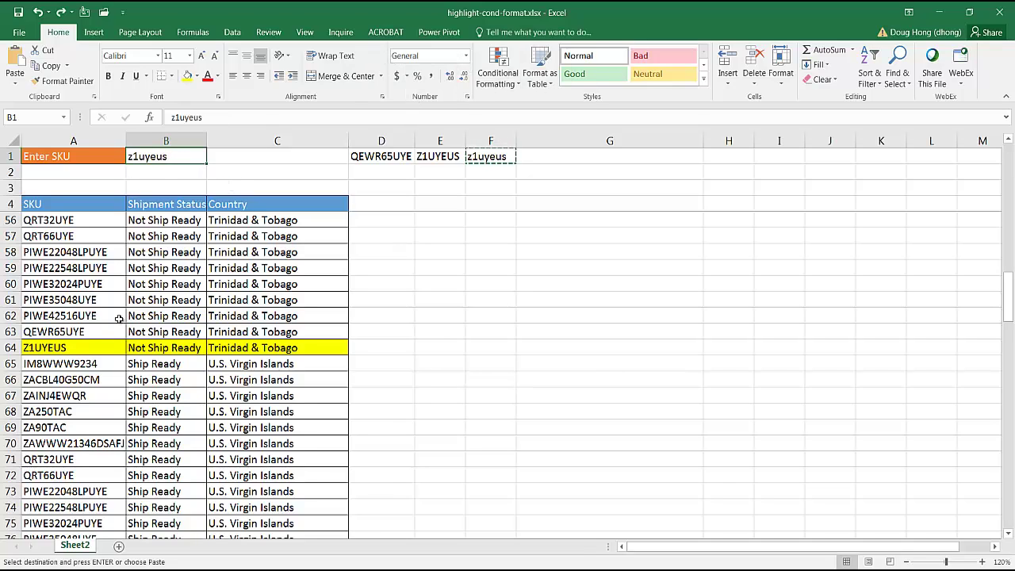
Step: Compare A64 with the lowercase z1uyeus in B1, noting row 64 stays yellow
left_click(74, 351)
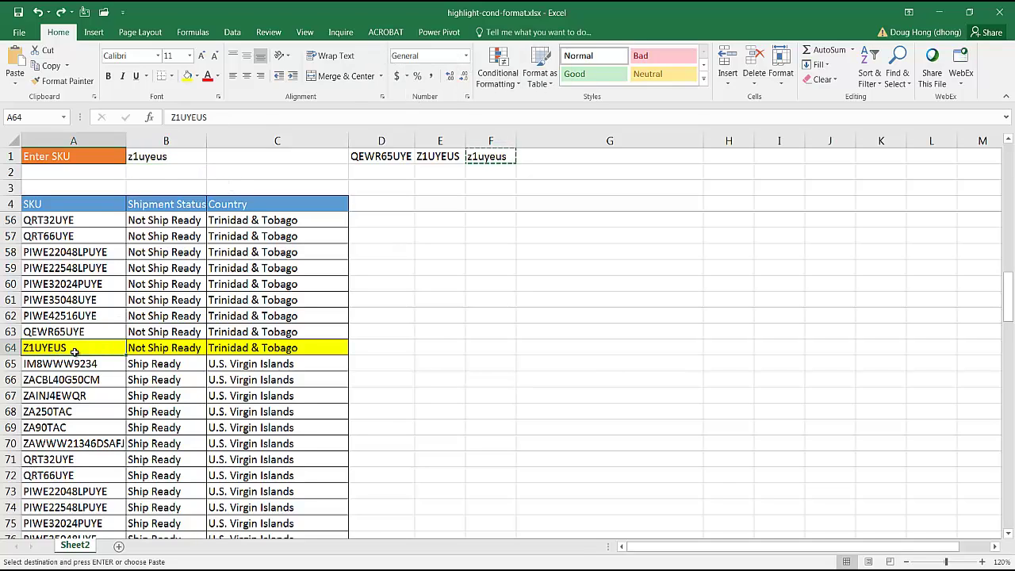
left_click(165, 156)
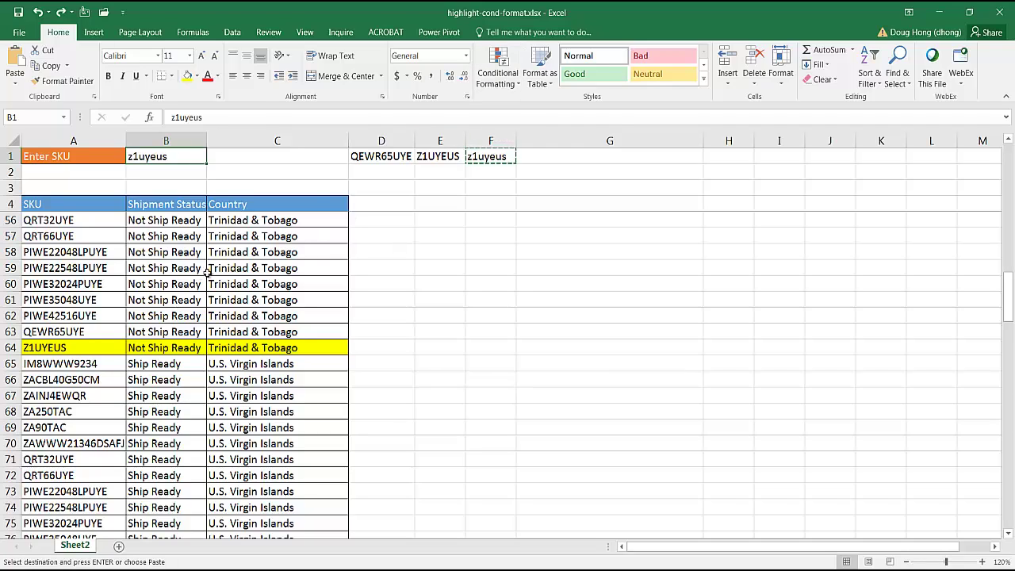
key("Escape")
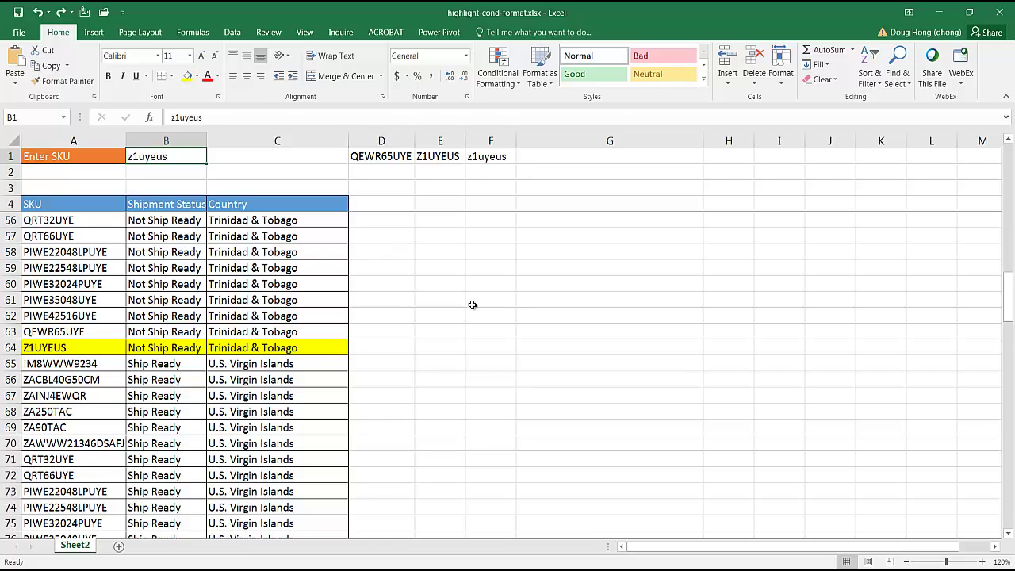
left_click(390, 349)
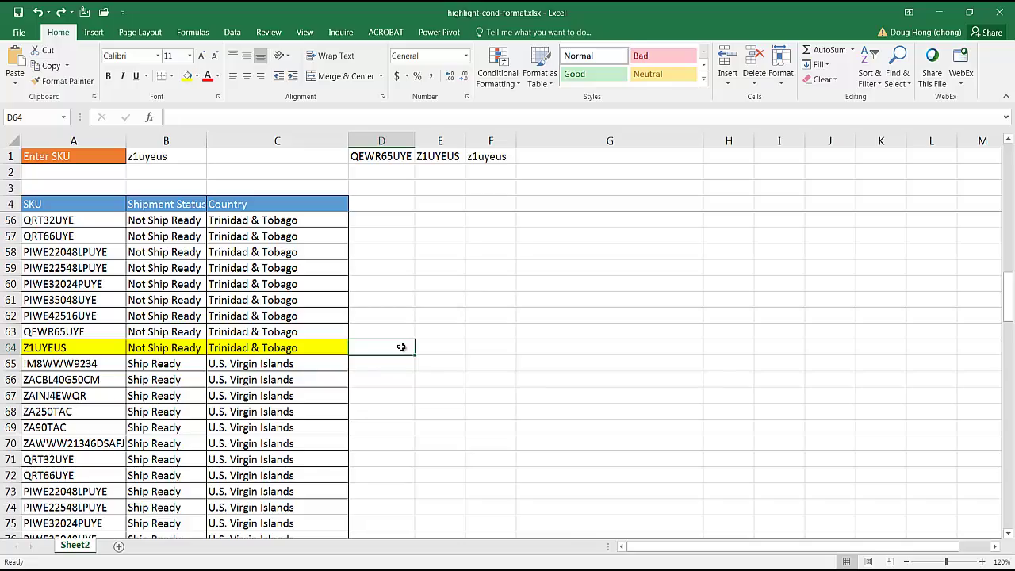
Step: Enter =EXACT($B$1,A64) in D64, which returns FALSE
double_click(402, 348)
type("=exac")
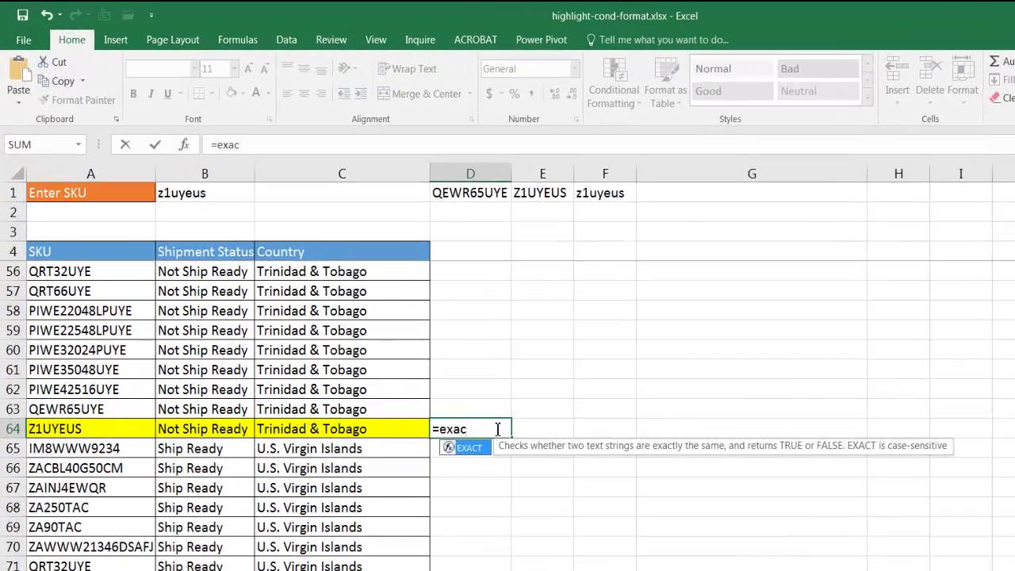
key("Tab")
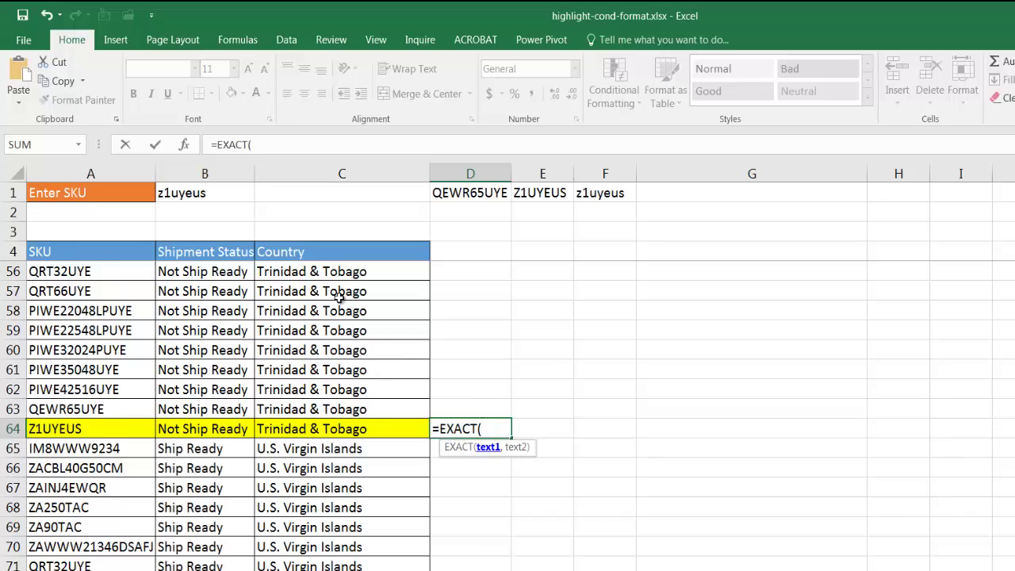
left_click(218, 198)
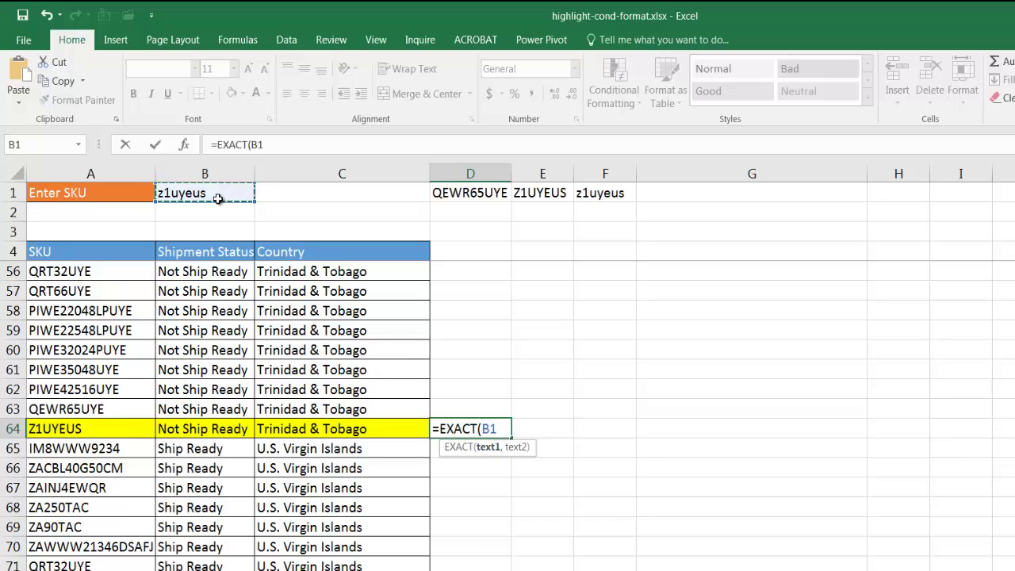
key("F4")
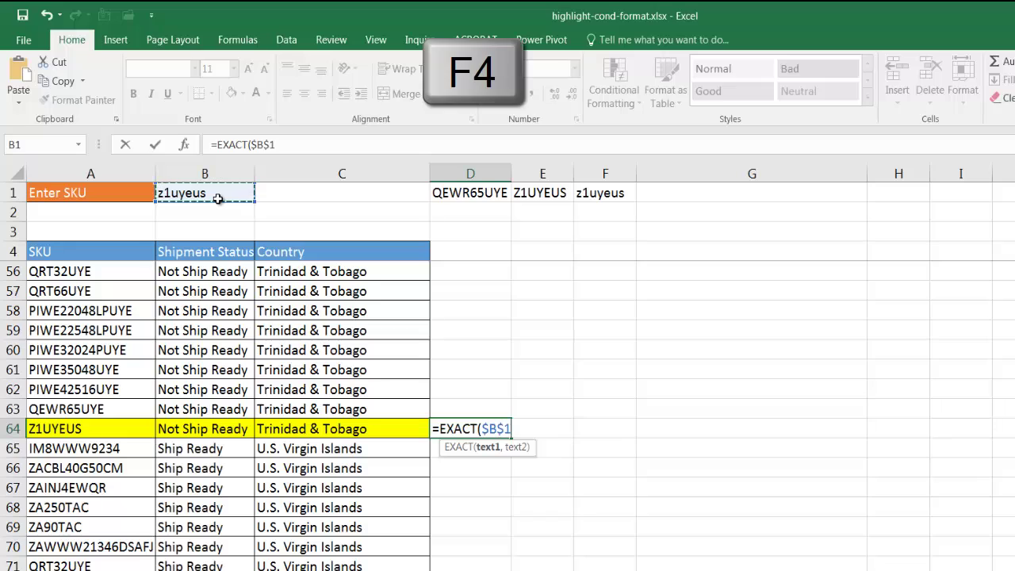
left_click(305, 147)
type(",")
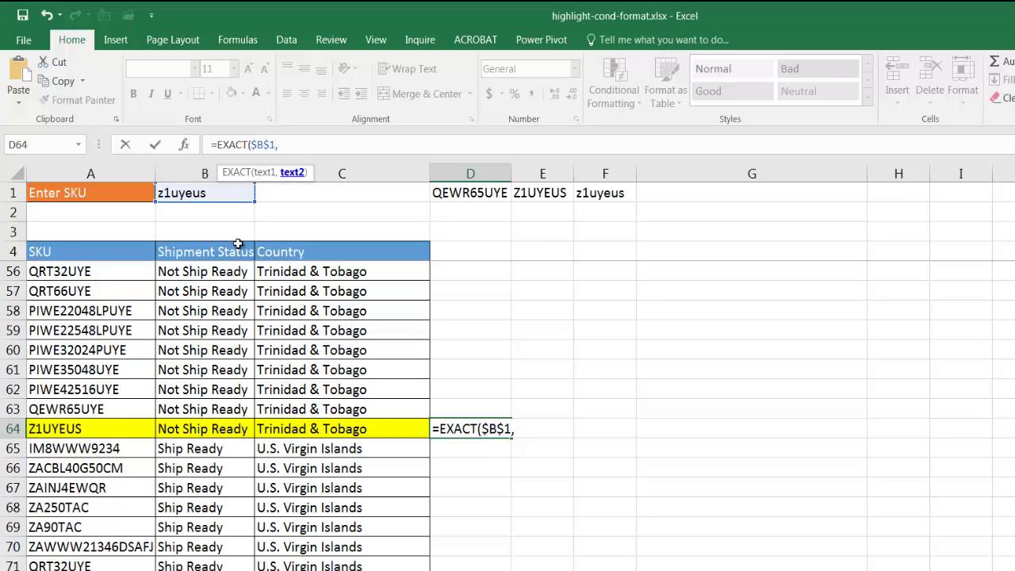
left_click(97, 428)
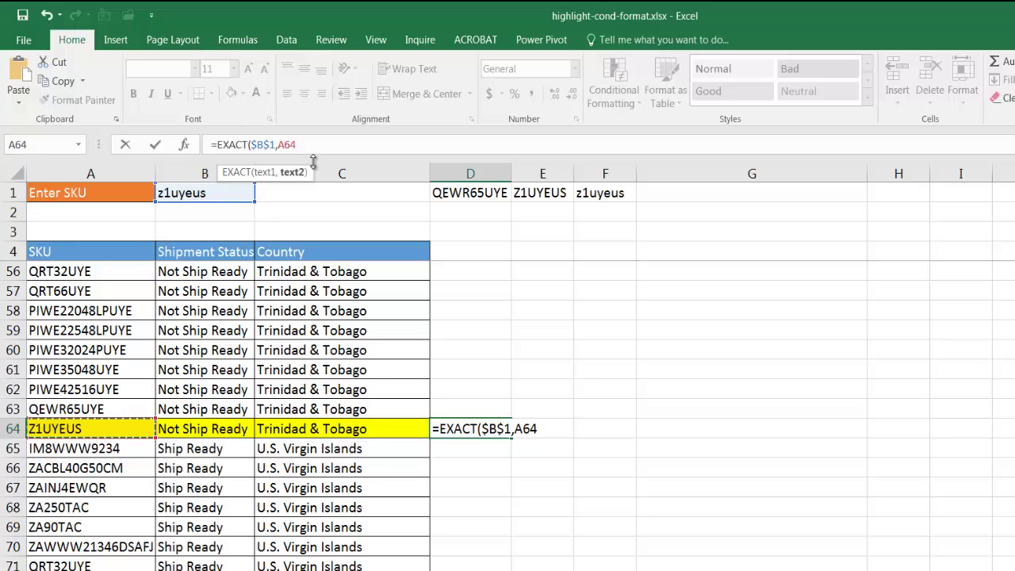
type(")")
key("Return")
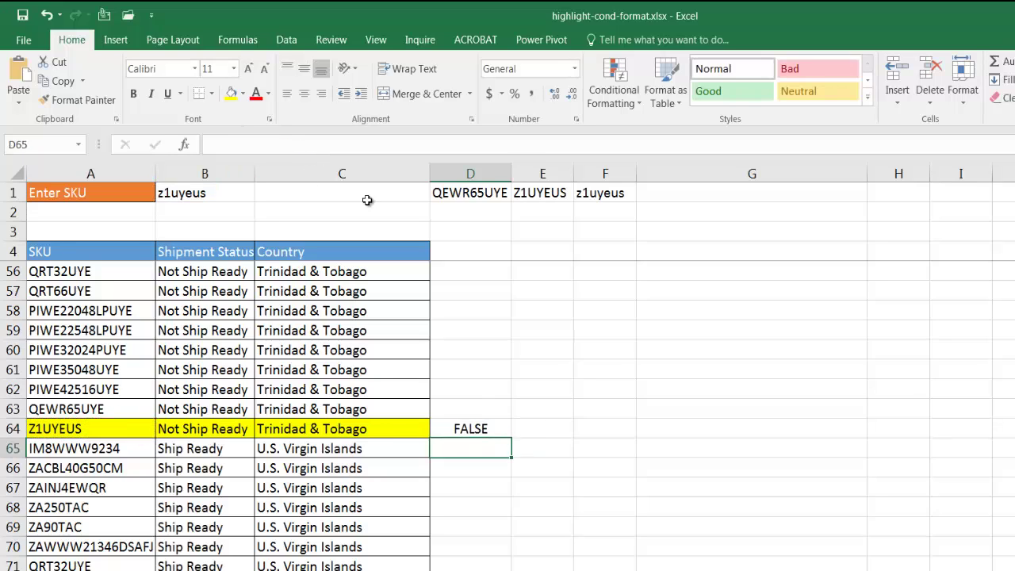
left_click(482, 429)
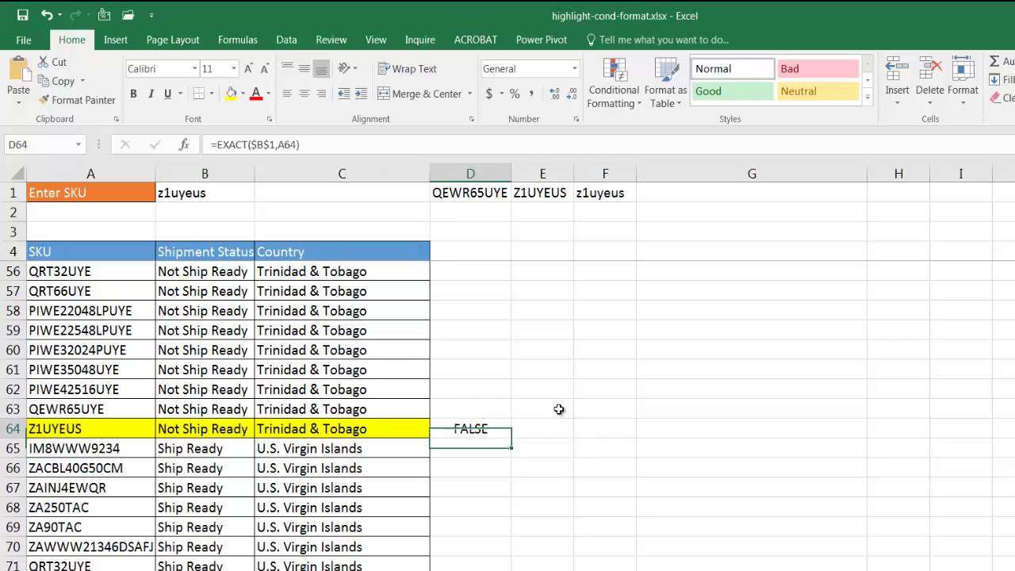
left_click(543, 190)
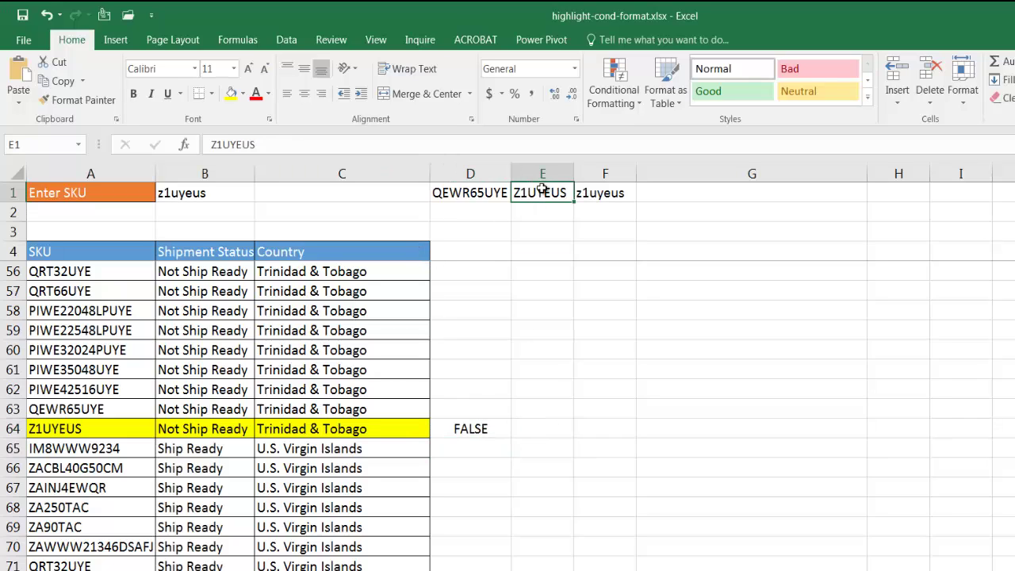
key("ctrl+c")
left_click(231, 194)
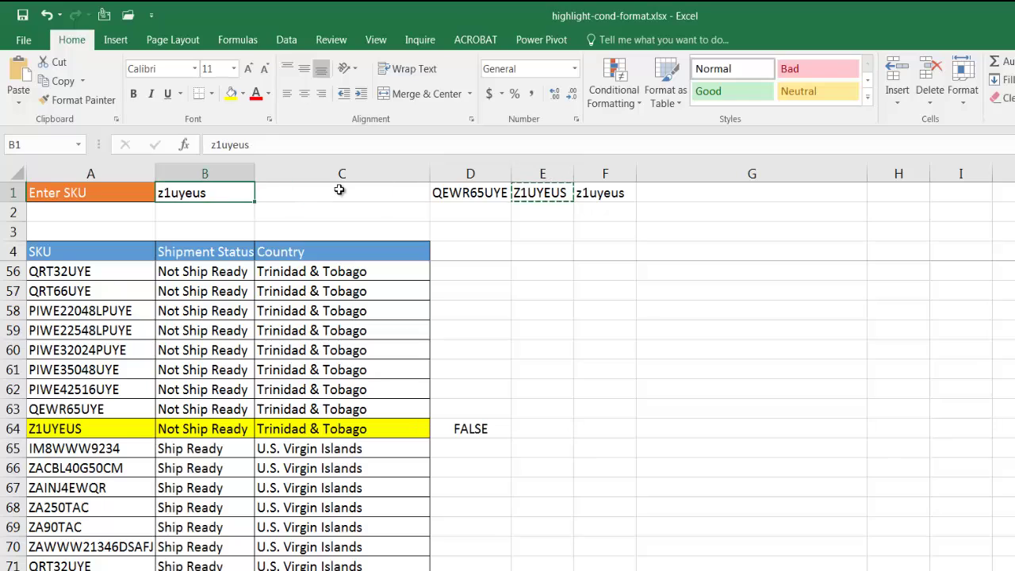
key("ctrl+v")
key("Escape")
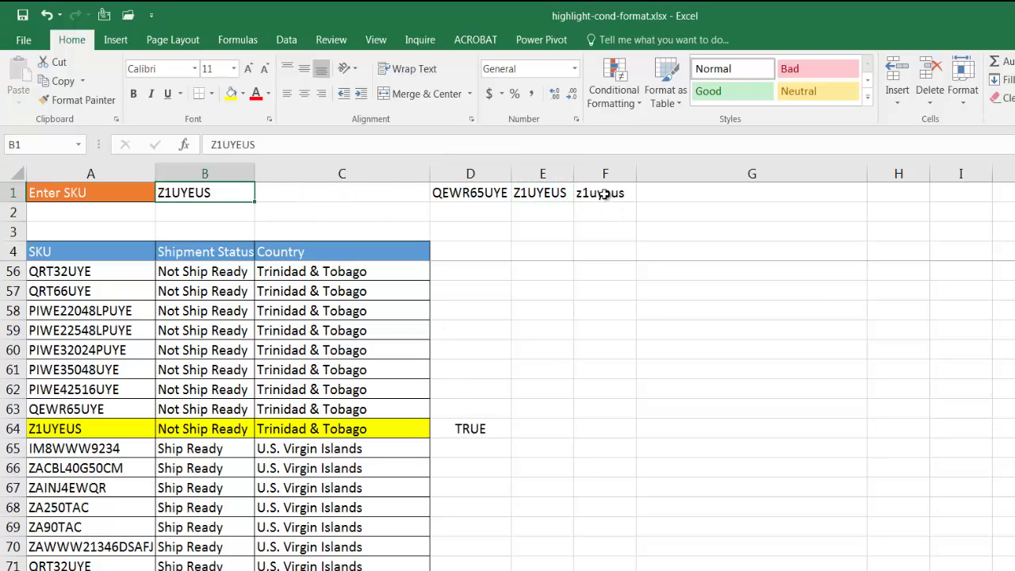
left_click(603, 194)
left_click(191, 195)
key("ctrl+z")
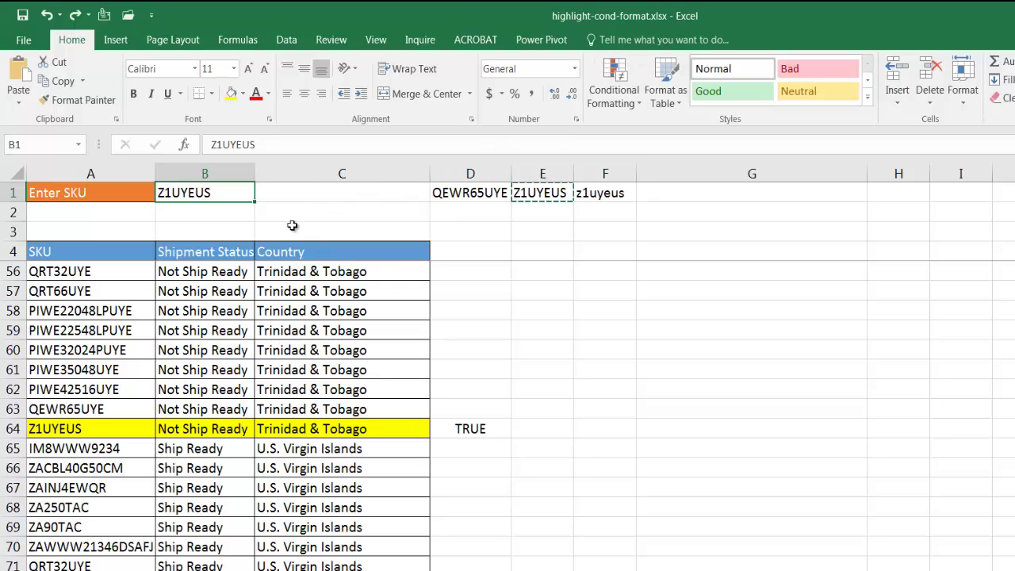
key("ctrl+z")
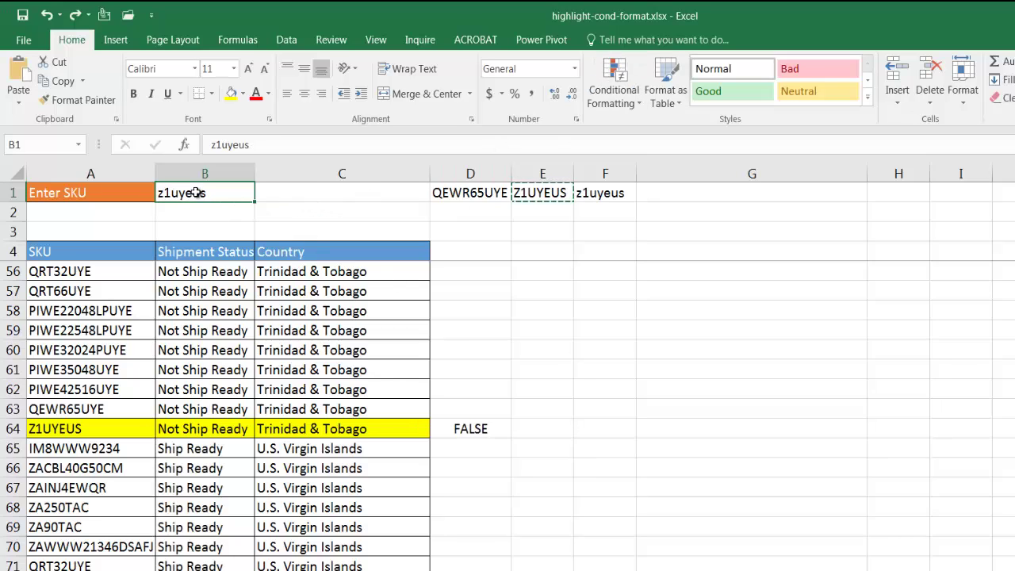
left_click(476, 429)
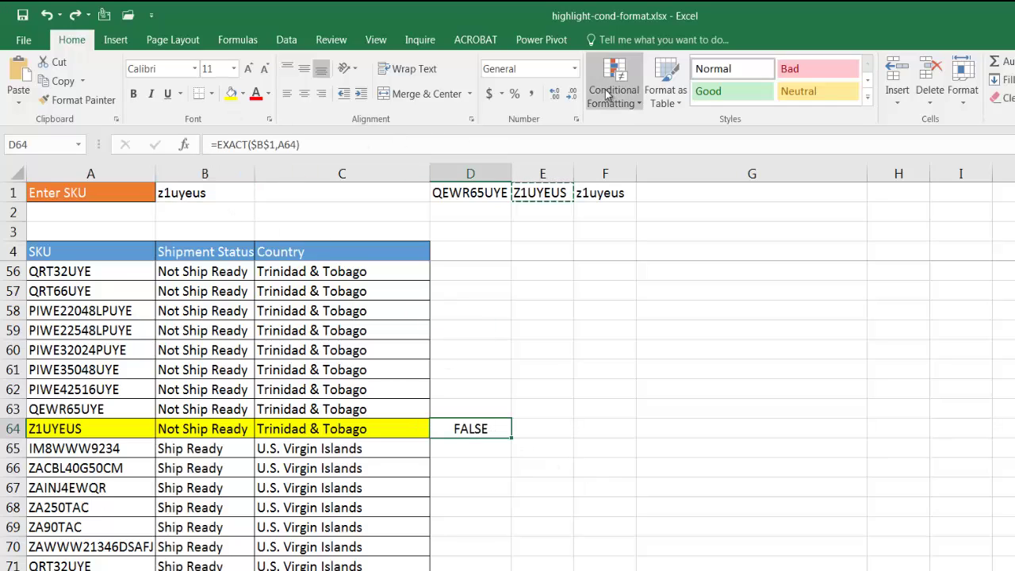
key("Escape")
left_click_drag(226, 145, 308, 148)
Step: Open the =$B$1=$A5 rule for editing from this worksheet's rules list
key("Escape")
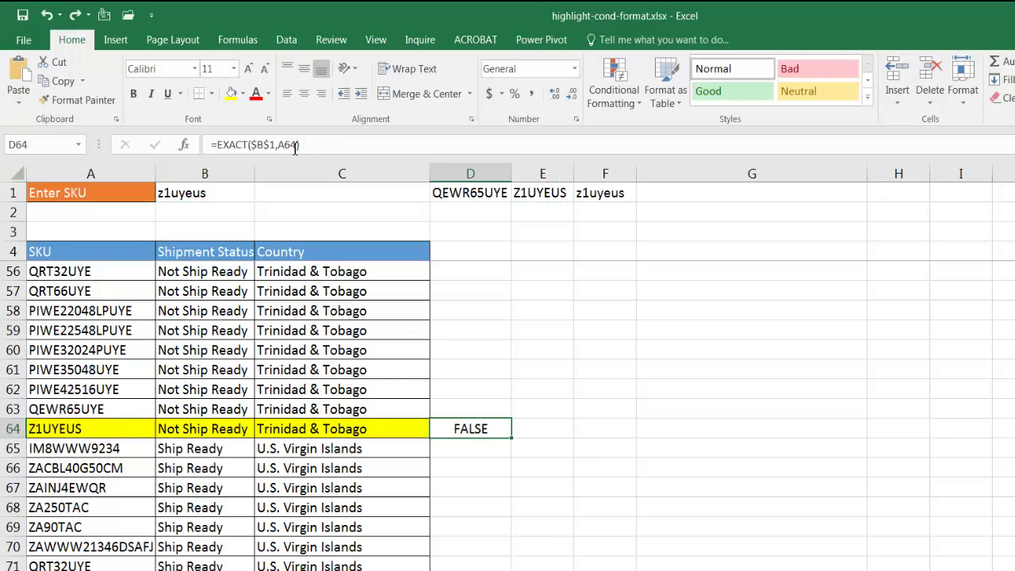
left_click(622, 103)
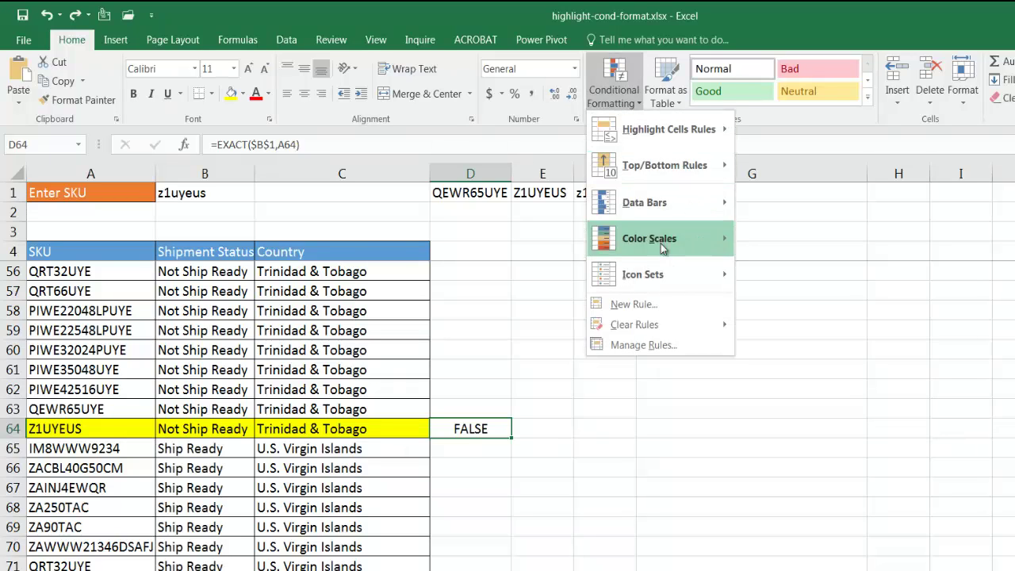
left_click(680, 344)
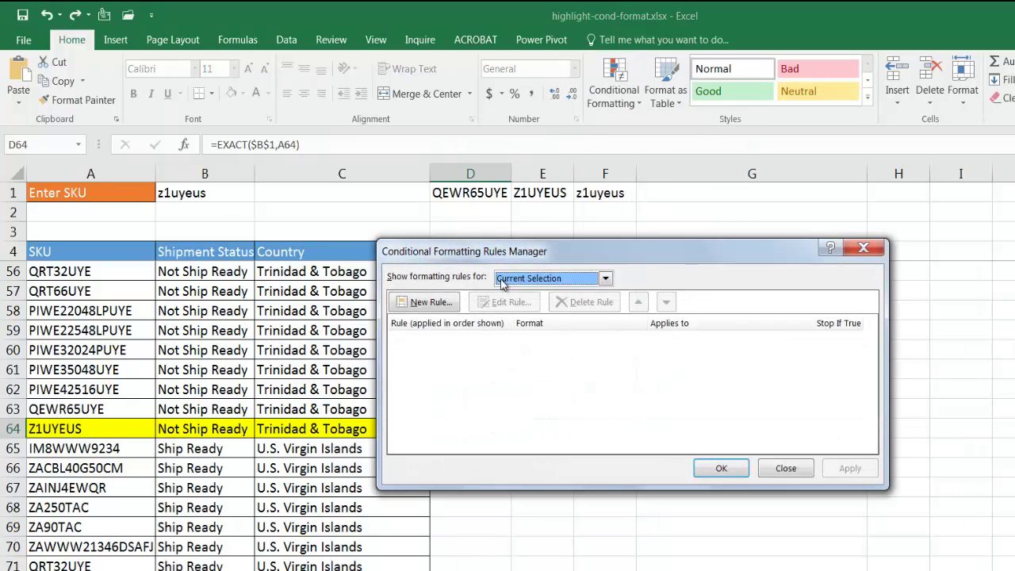
left_click(605, 278)
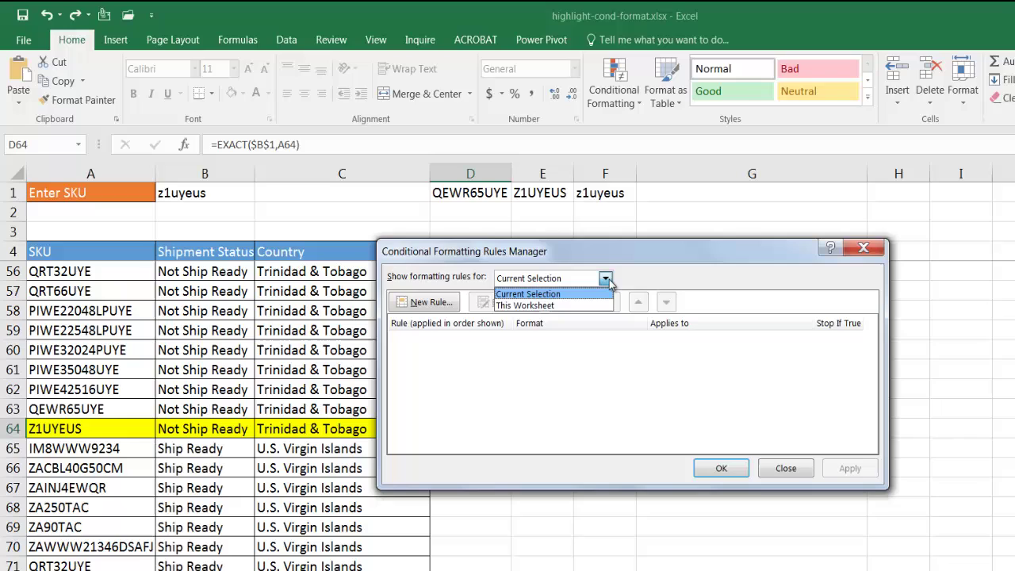
left_click(558, 306)
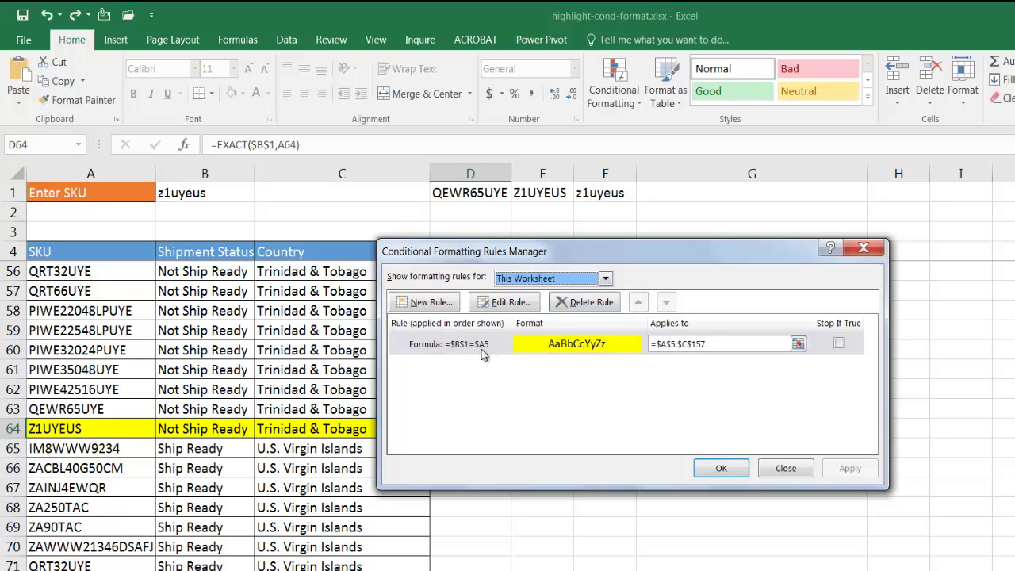
left_click(488, 346)
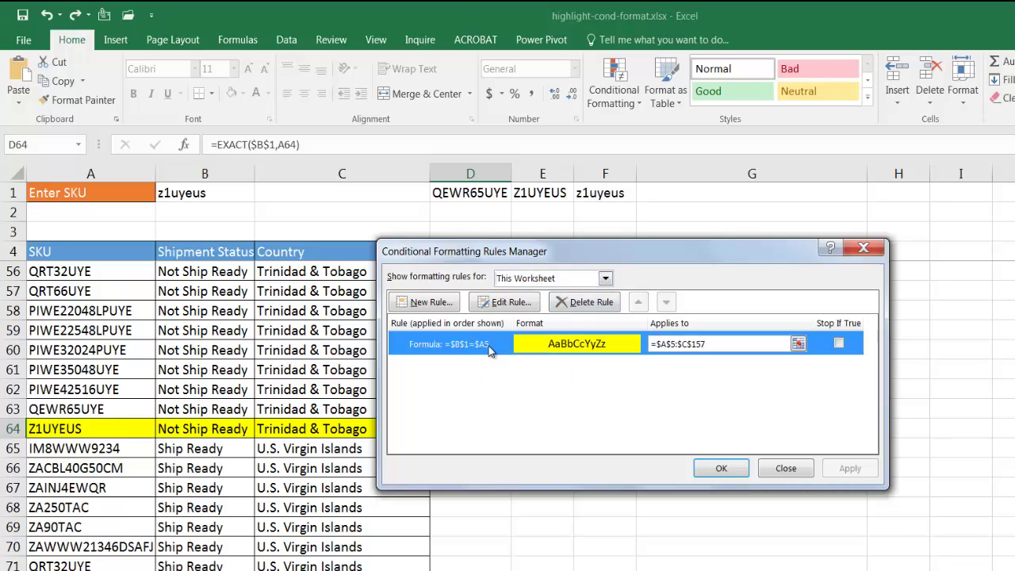
left_click(505, 304)
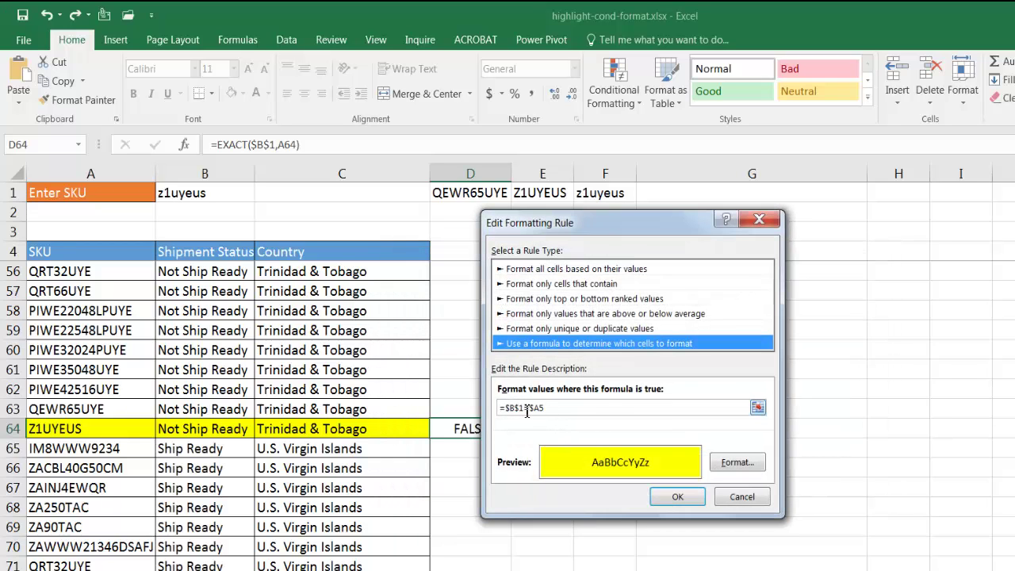
Step: Replace the rule formula with =EXACT($B$1,$A5) and confirm
left_click_drag(505, 408, 567, 408)
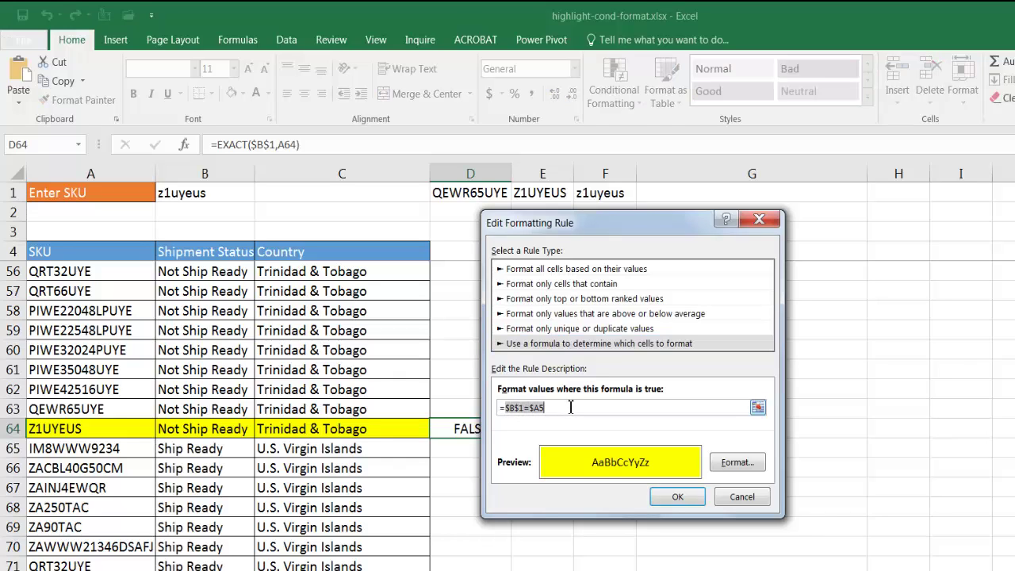
key("BackSpace")
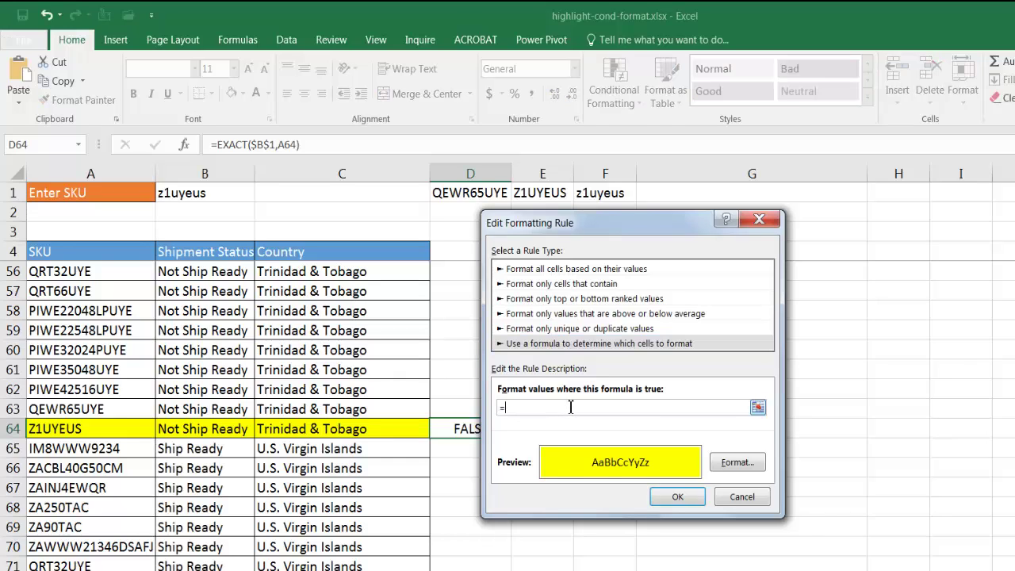
key("ctrl+v")
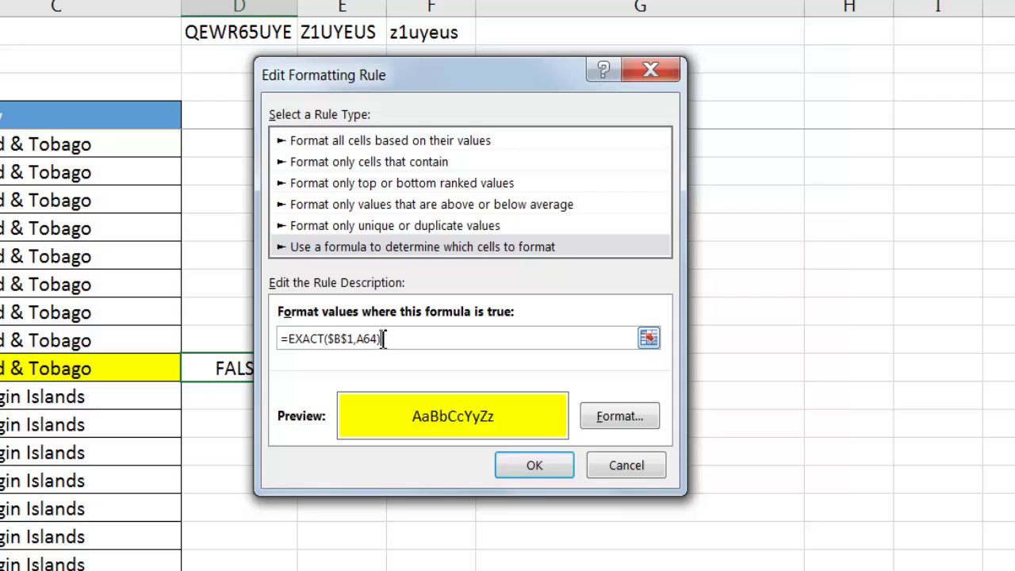
key("BackSpace")
key("BackSpace")
type("$A5")
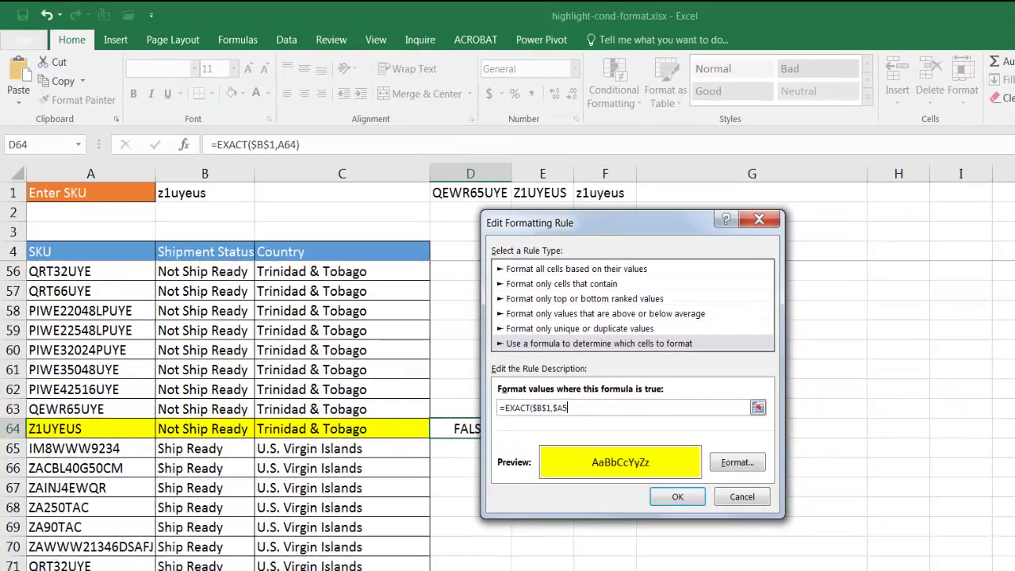
scroll(230, 412, "up", 8)
scroll(230, 413, "up", 9)
left_click(677, 497)
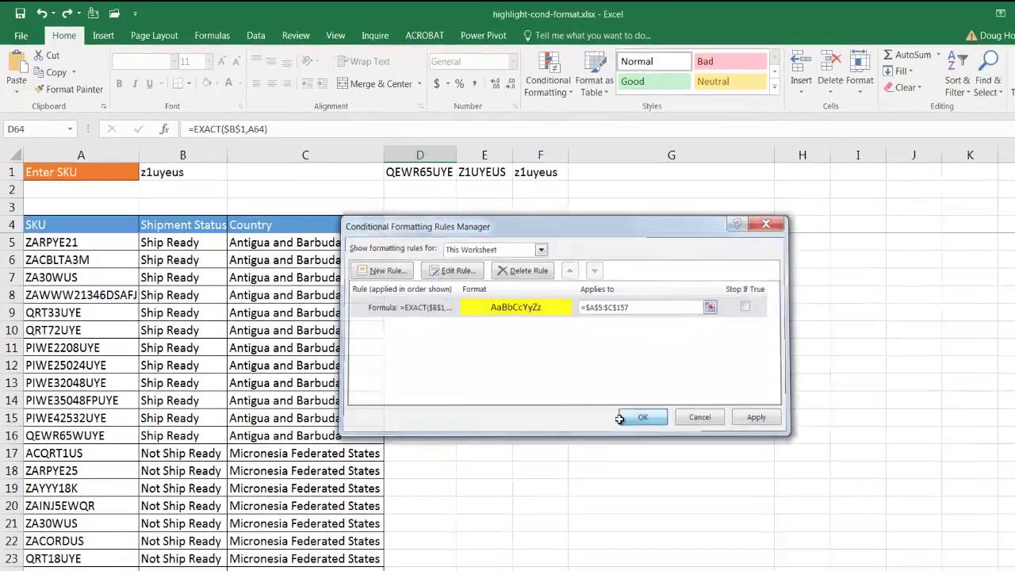
Step: Apply the EXACT rule and copy uppercase Z1UYEUS from E1 into B1 to highlight matching rows
left_click(718, 469)
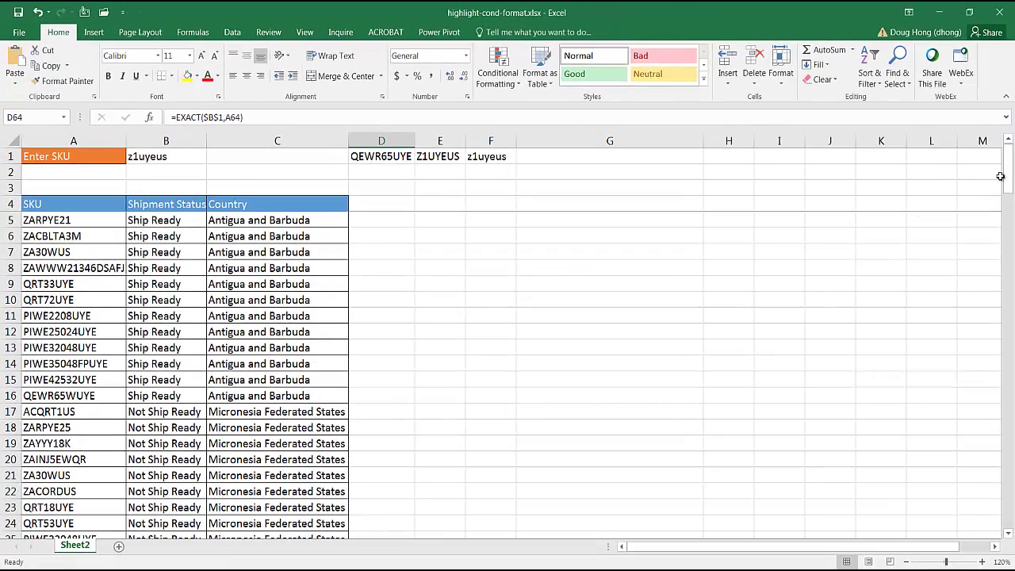
mouse_move(1009, 167)
left_mouse_down()
mouse_move(1012, 261)
mouse_move(1009, 168)
left_mouse_up()
left_click(445, 155)
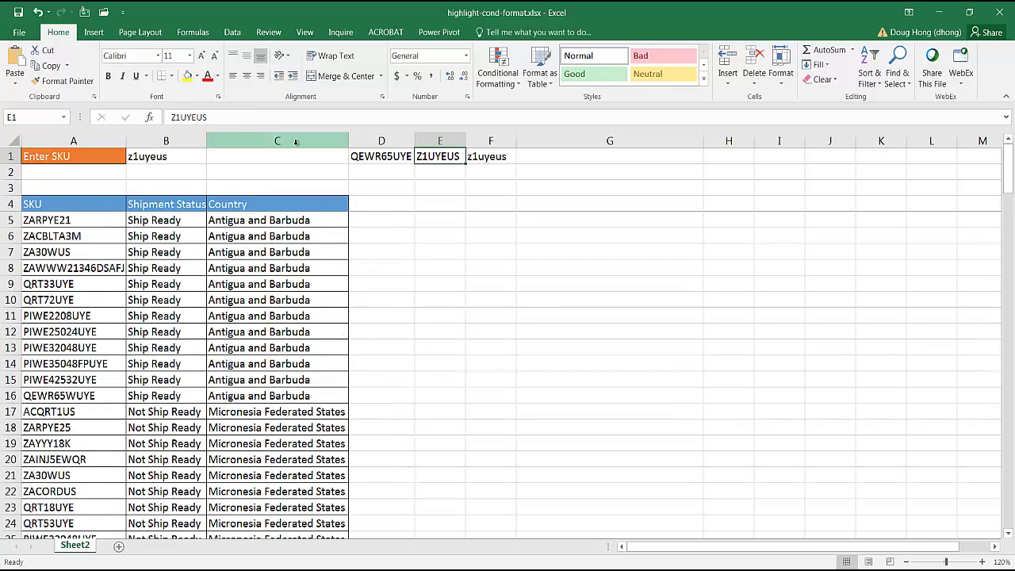
key("ctrl+c")
left_click(159, 158)
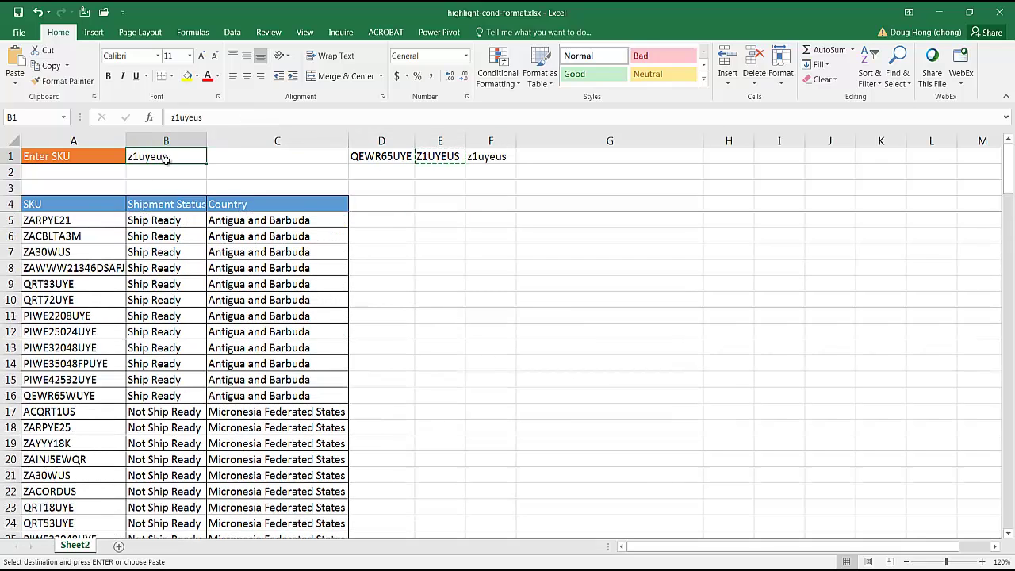
key("ctrl+v")
left_click_drag(1007, 168, 1007, 315)
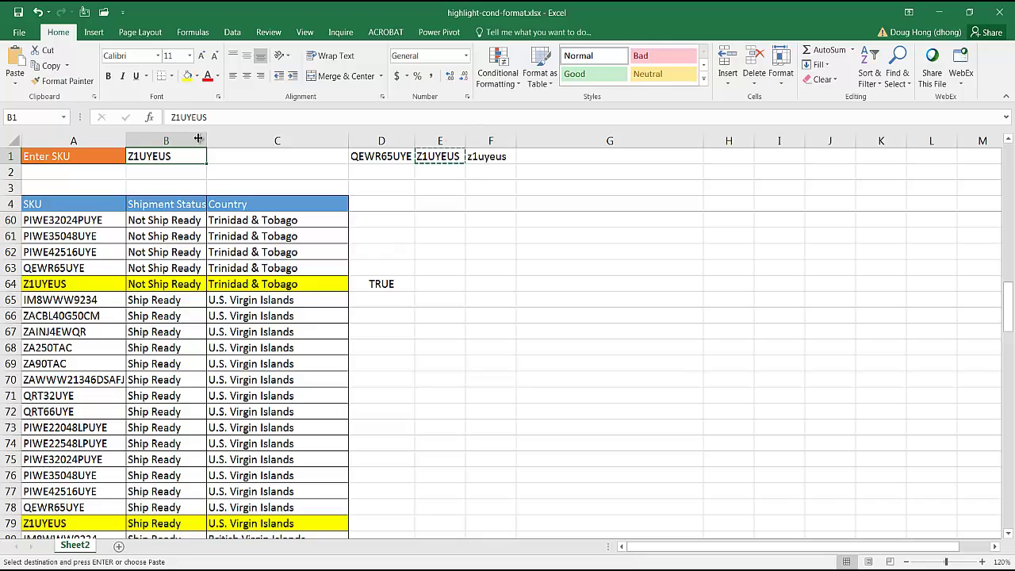
Step: Paste lowercase z1uyeus from F1 into B1 as values only, leaving no rows highlighted
left_click(482, 155)
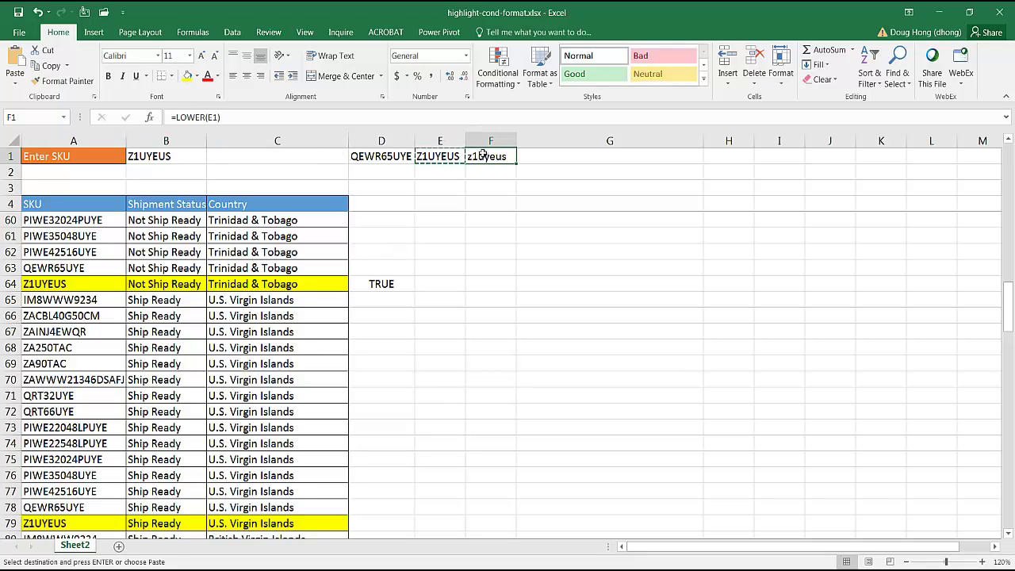
key("Escape")
key("ctrl+c")
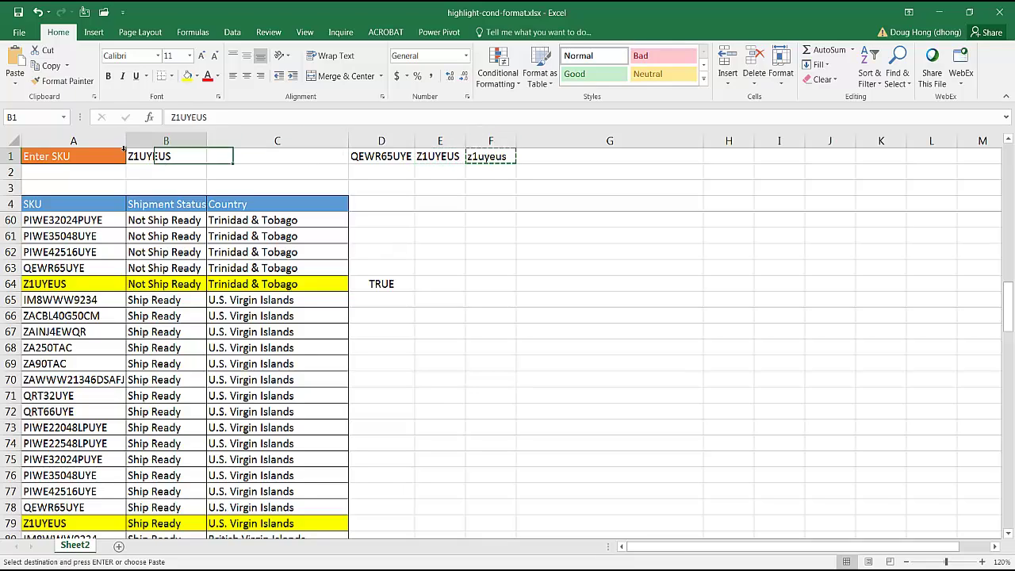
left_click(15, 78)
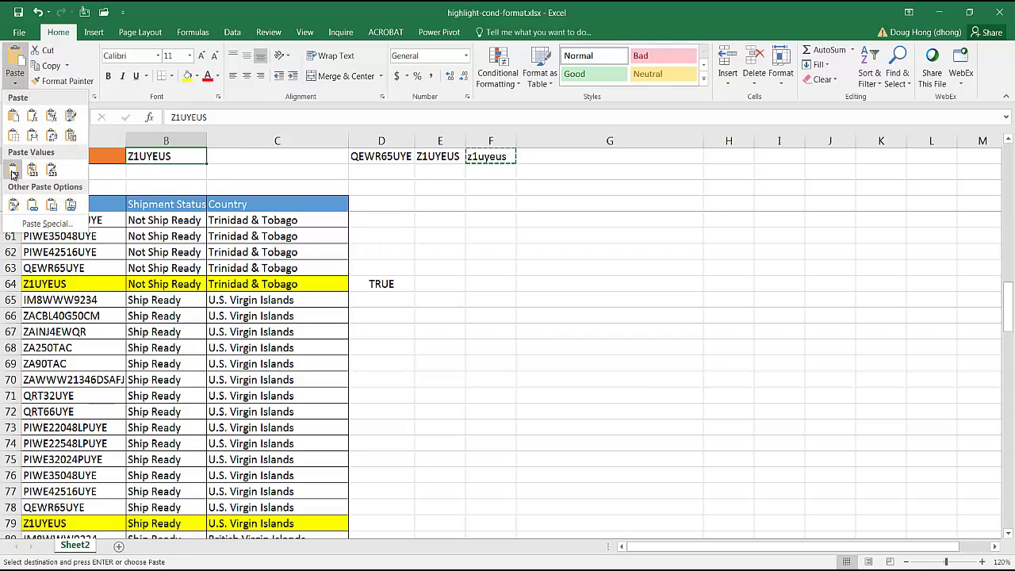
left_click(12, 174)
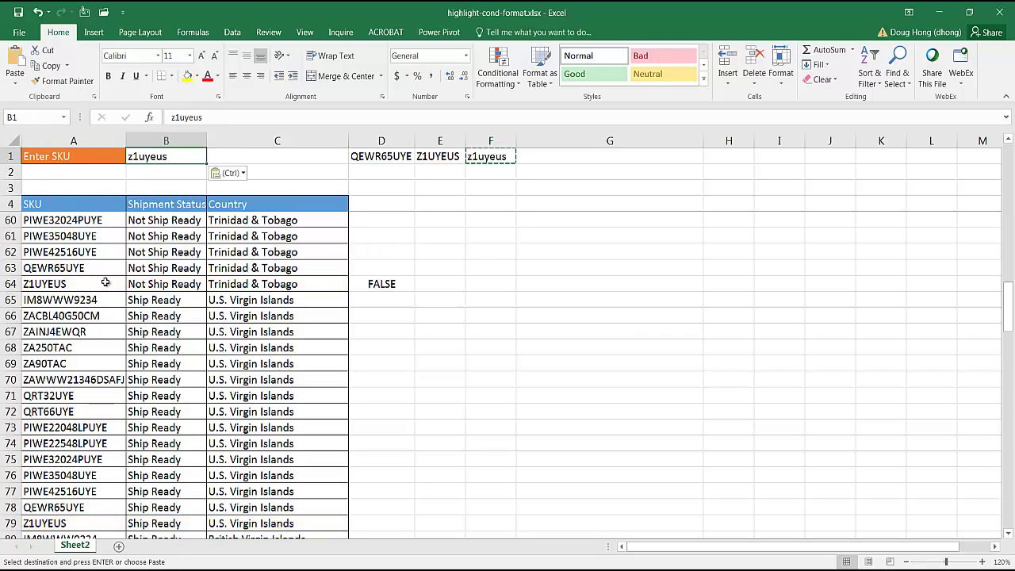